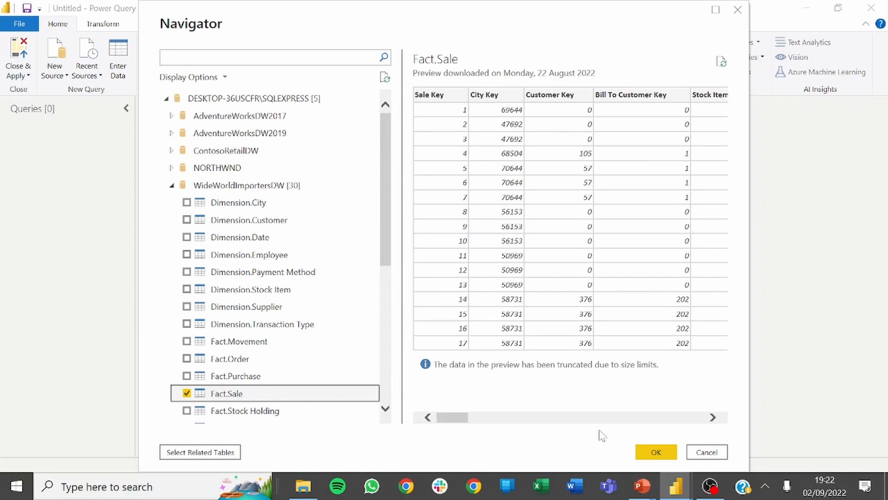
# Load the Fact.Sale table from WideWorldImportersDW using the Import connection mode.
pyautogui.click(654, 451)
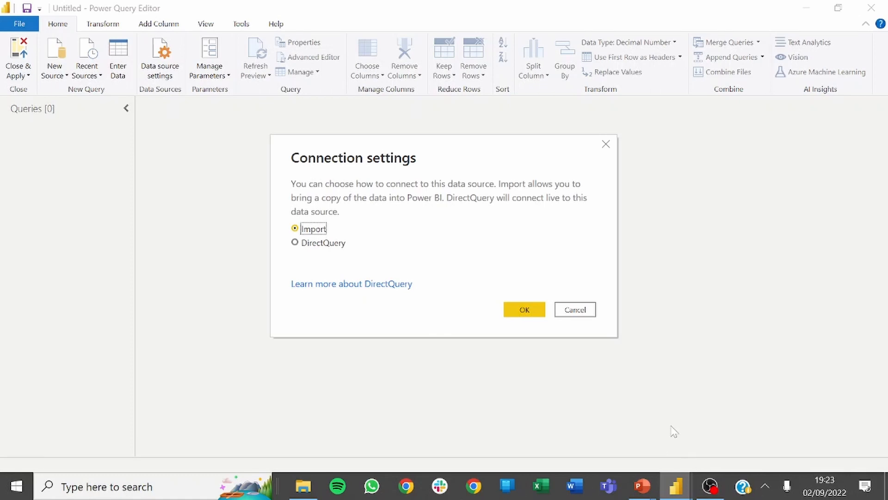
pyautogui.click(523, 309)
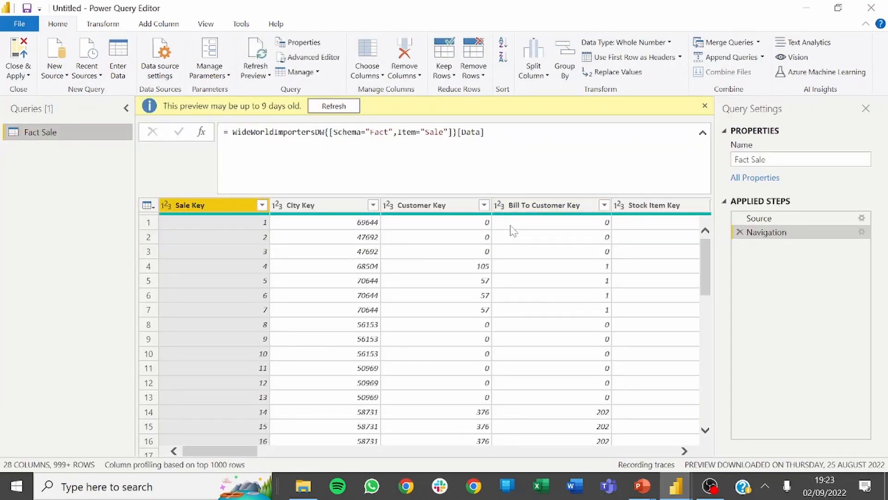
# Keep only the Invoice Date Key and Profit columns in the Fact Sale query.
pyautogui.moveTo(522, 220)
pyautogui.moveTo(225, 451); pyautogui.dragTo(325, 450)
pyautogui.click(472, 210)
pyautogui.click(367, 70)
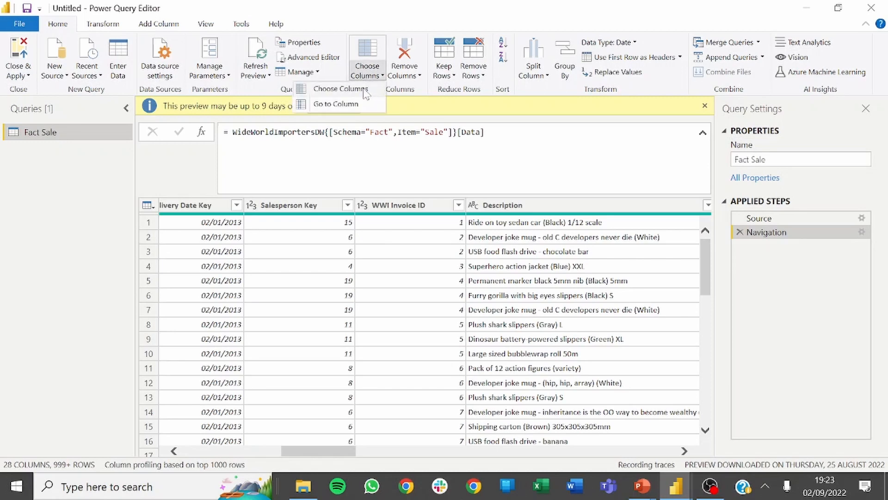
pyautogui.click(341, 89)
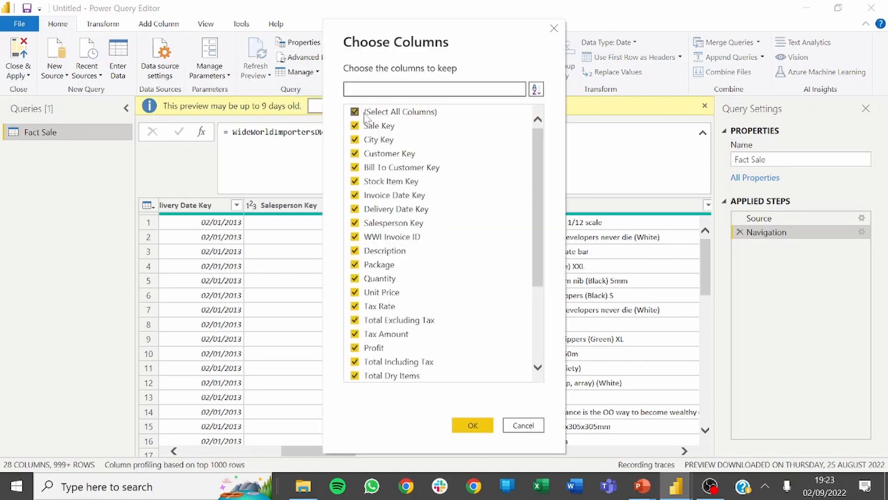
pyautogui.click(365, 115)
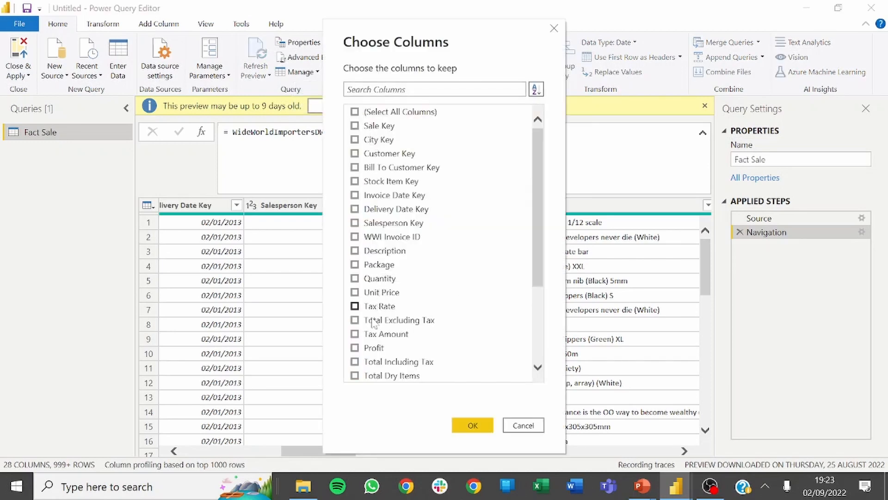
pyautogui.click(372, 348)
pyautogui.click(387, 195)
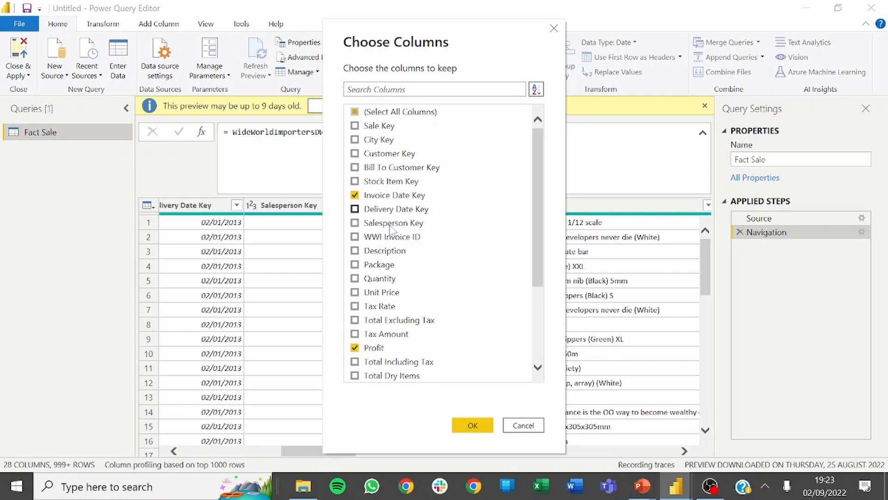
pyautogui.click(477, 424)
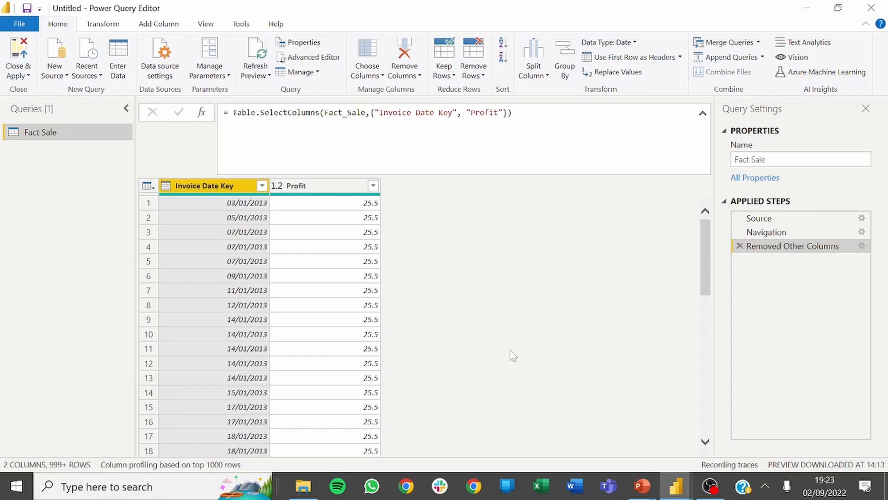
# Consult the Day 16 instructions in the PowerPoint slide show, and add a custom column with the formula Date.Year([Invoice Date Key]) in Power Query.
pyautogui.hotkey('alt', 'Tab')
pyautogui.hotkey('alt', 'Tab')
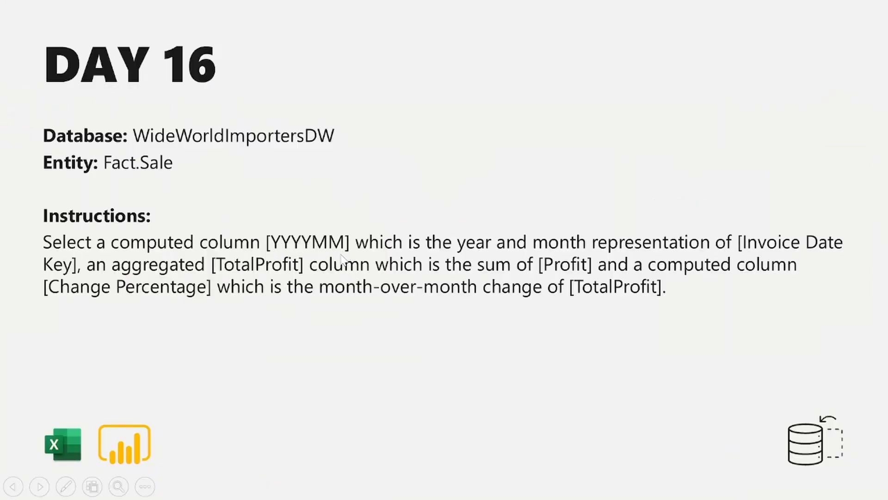
pyautogui.hotkey('alt', 'Tab')
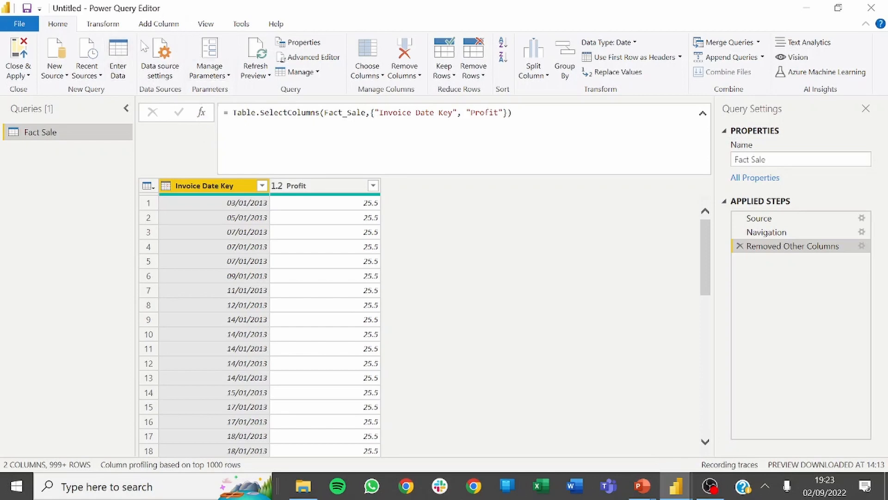
pyautogui.click(158, 25)
pyautogui.click(76, 51)
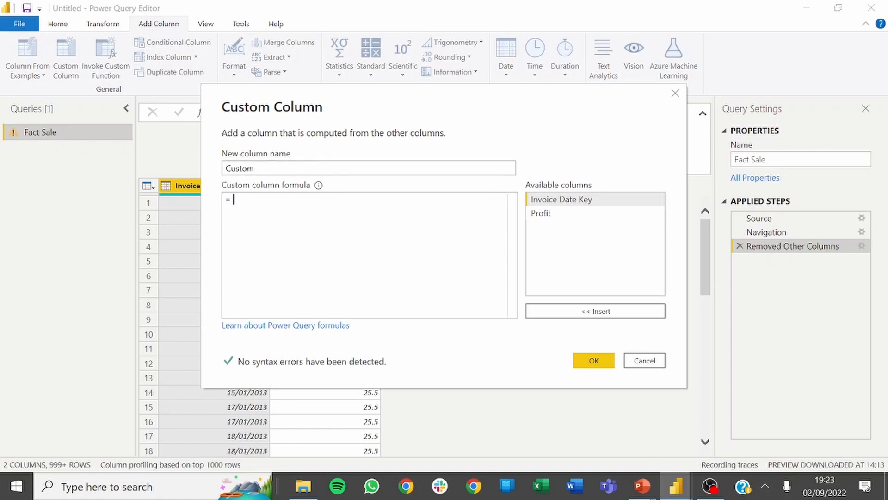
pyautogui.write('Date')
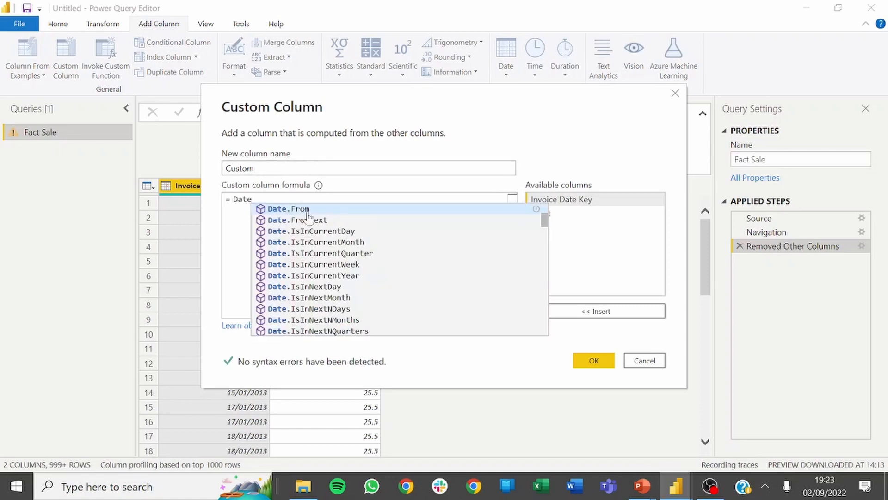
pyautogui.write('.Year')
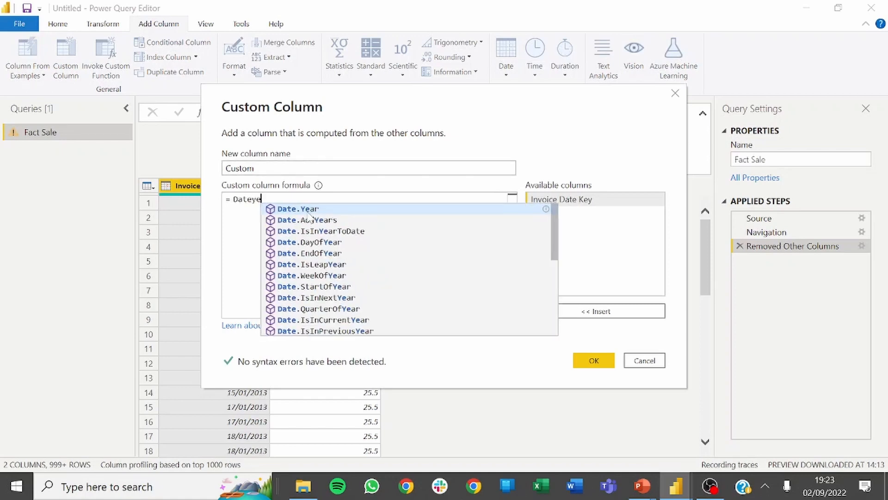
pyautogui.write('(')
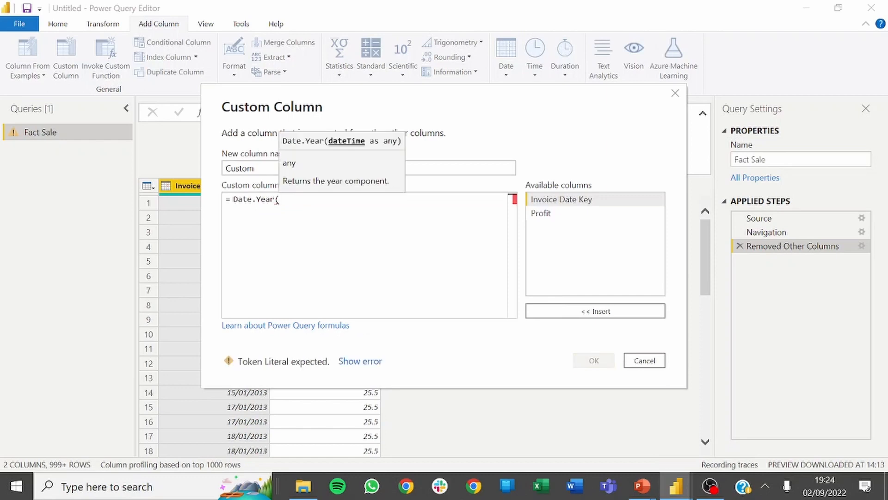
pyautogui.doubleClick(562, 200)
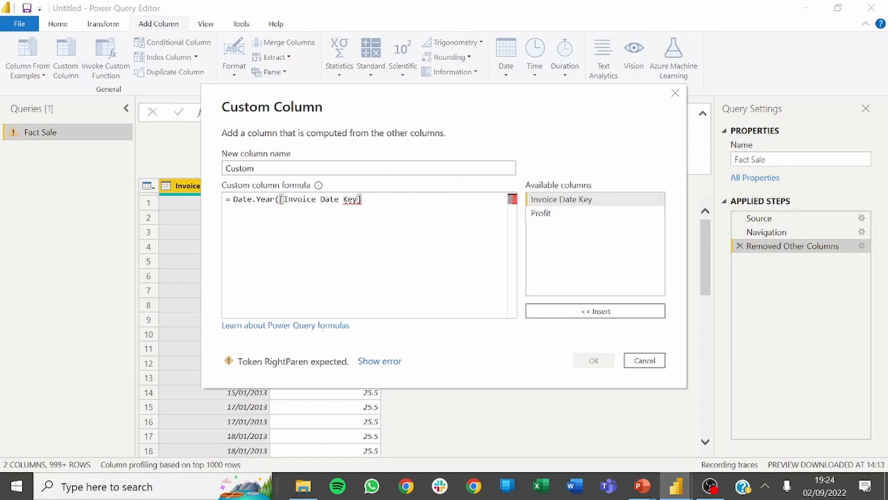
pyautogui.write(')')
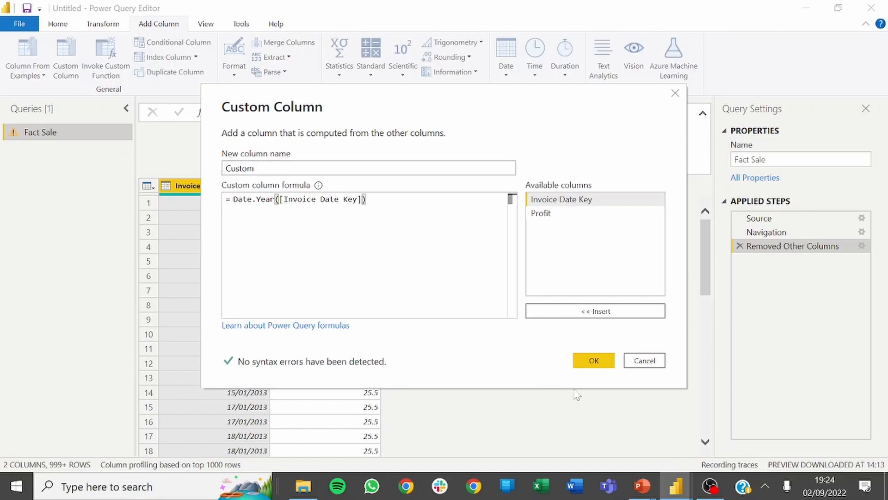
pyautogui.click(594, 360)
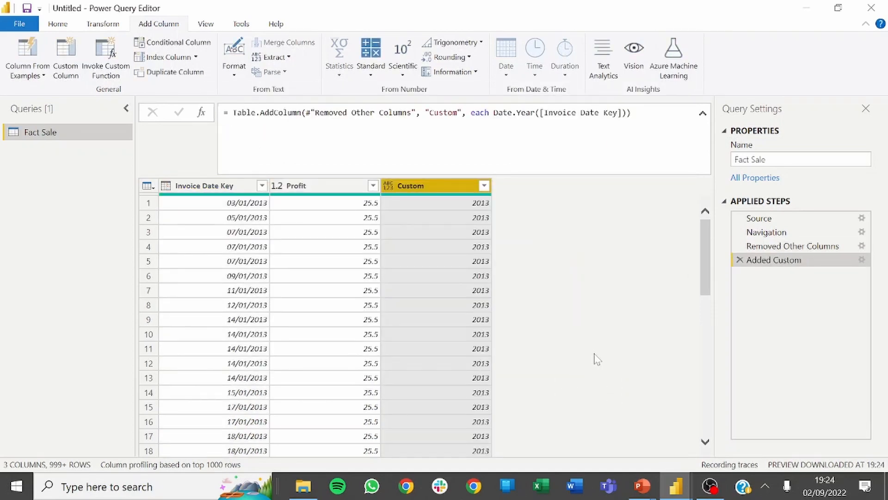
# Extend the Custom column's formula by adding the month: Date.Year([Invoice Date Key]) + Date.Month([Invoice Date Key]).
pyautogui.click(861, 260)
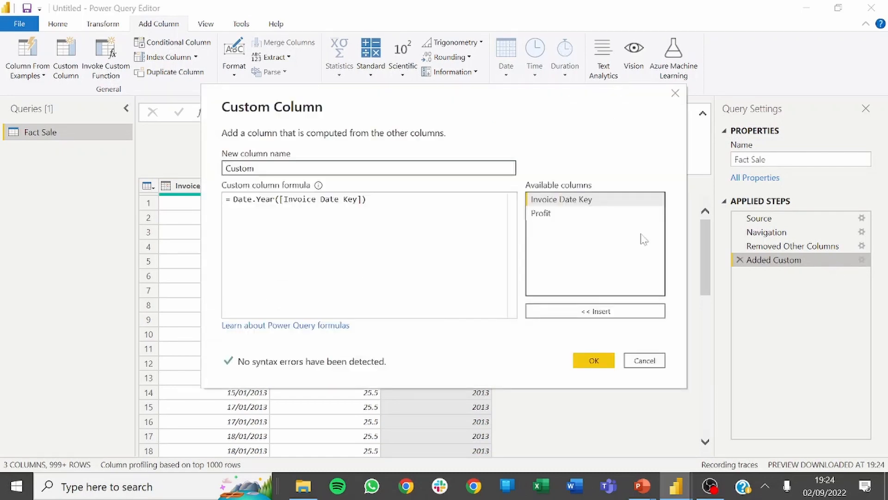
pyautogui.click(454, 218)
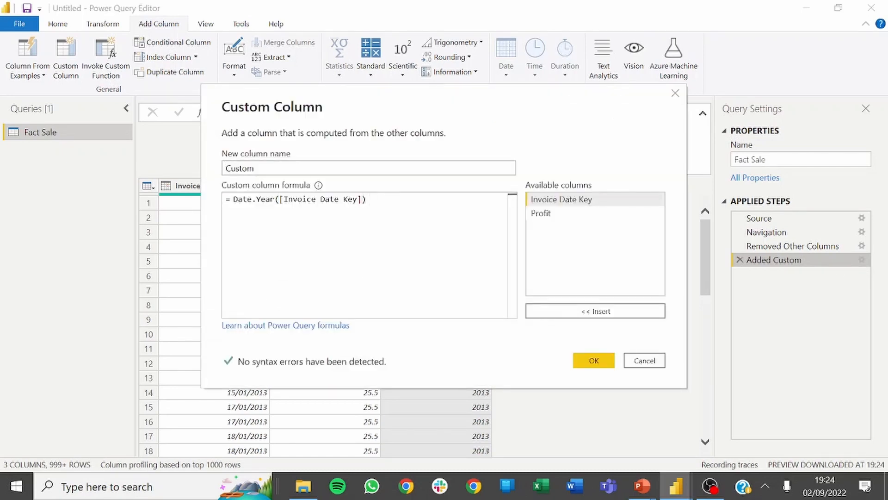
pyautogui.write('+ ')
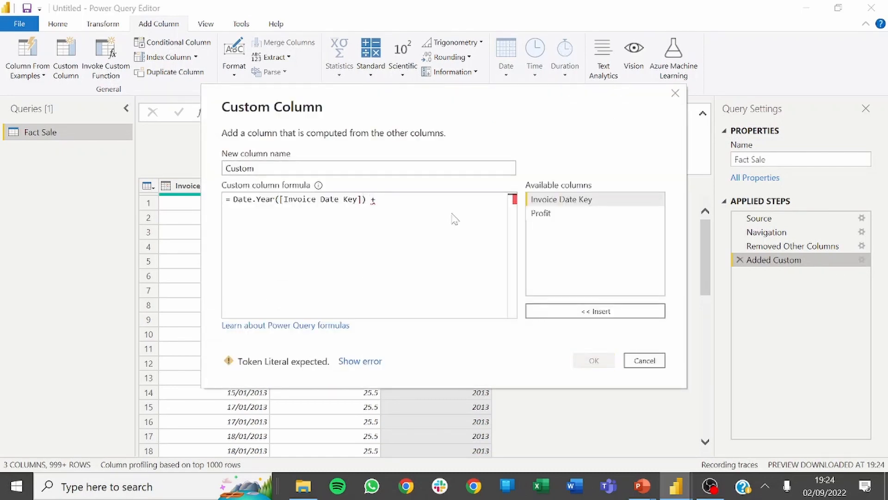
pyautogui.write('Da')
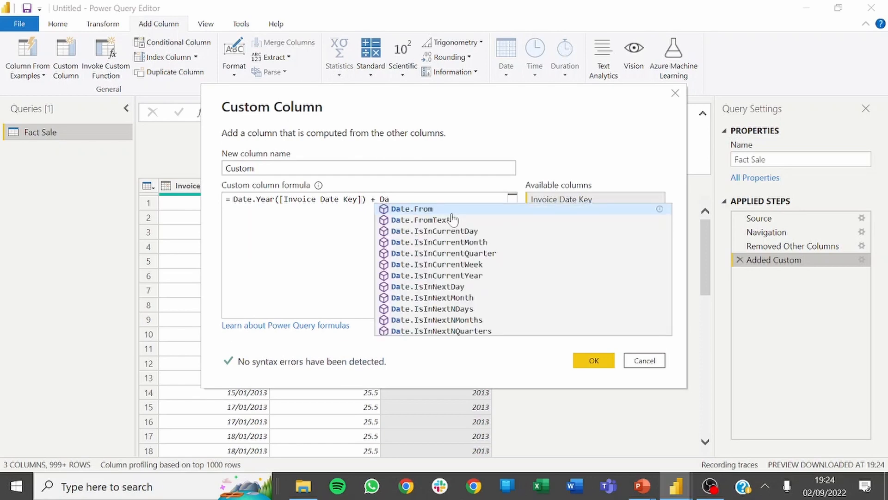
pyautogui.write('te.M')
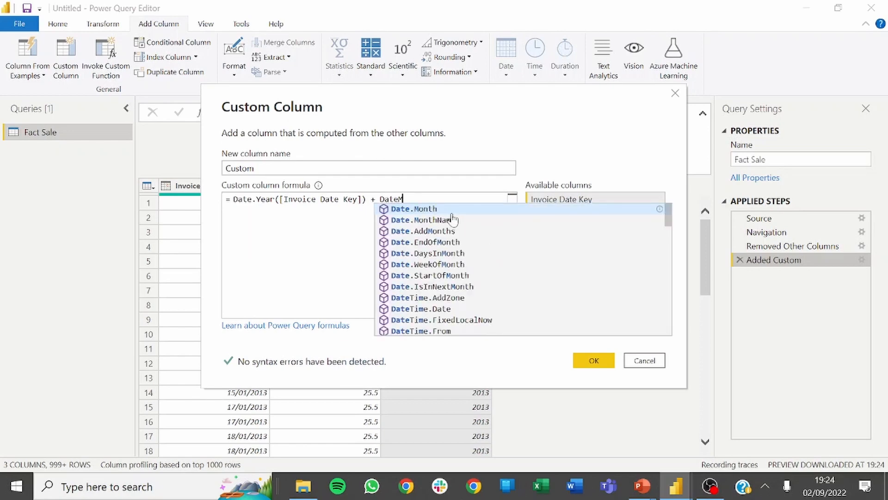
pyautogui.write('o')
pyautogui.press('Tab')
pyautogui.write('(')
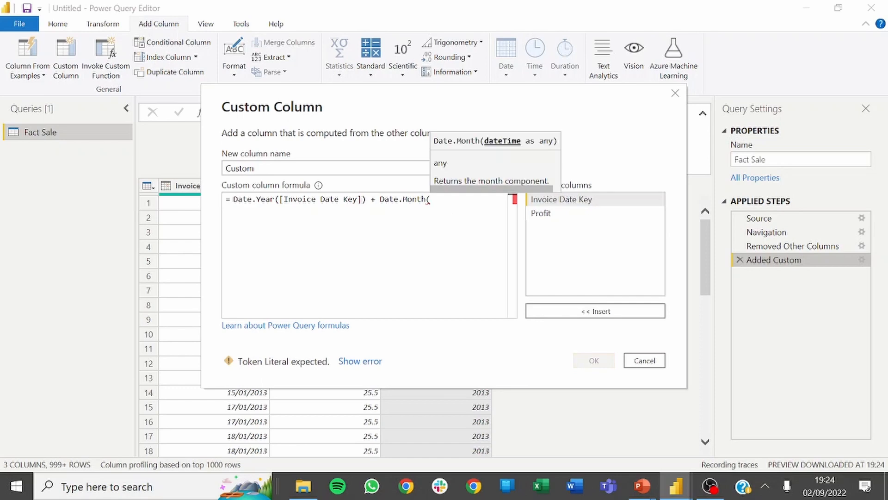
pyautogui.doubleClick(570, 199)
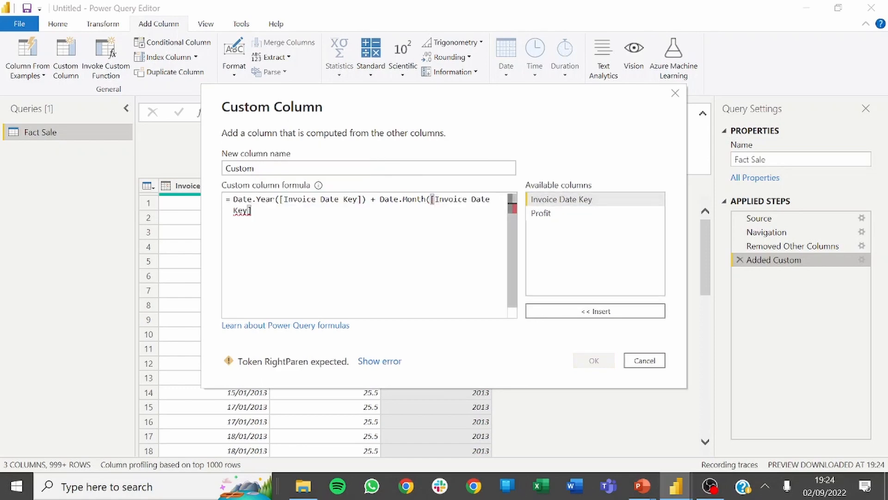
pyautogui.write(')')
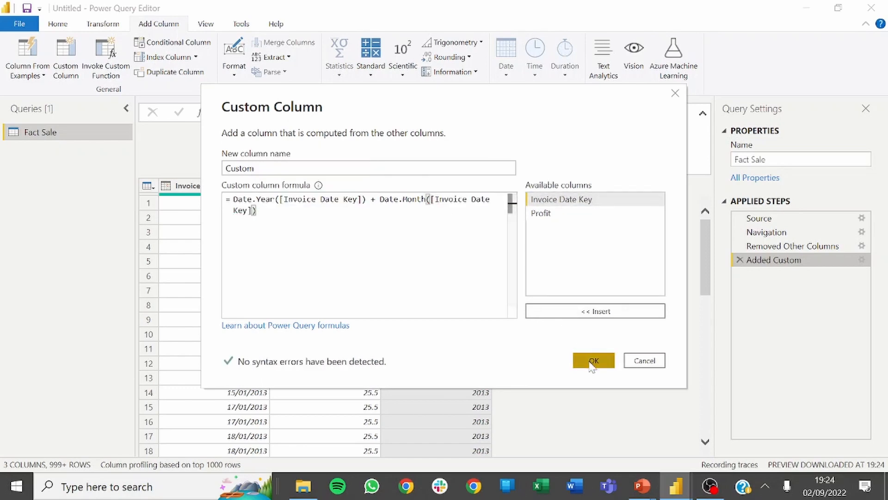
pyautogui.click(592, 361)
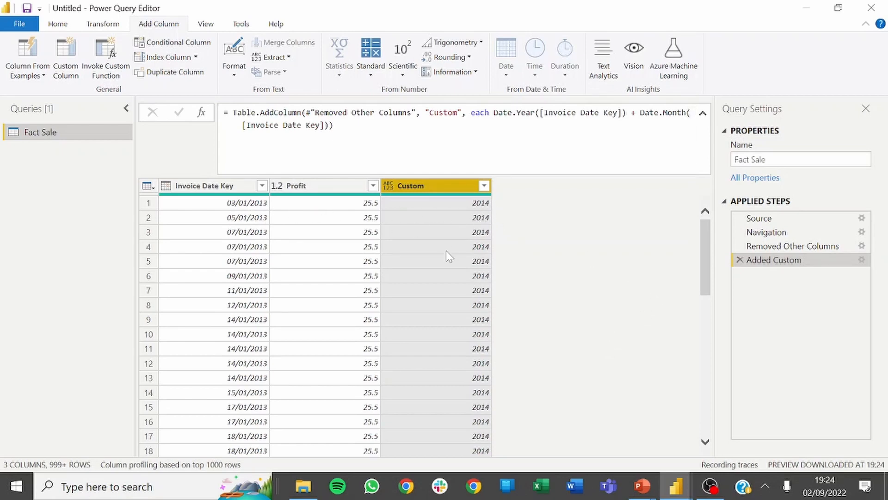
# Multiply the year part of the Custom column's formula by 100 and check the values down the rows.
pyautogui.scroll(-5, 447, 256)
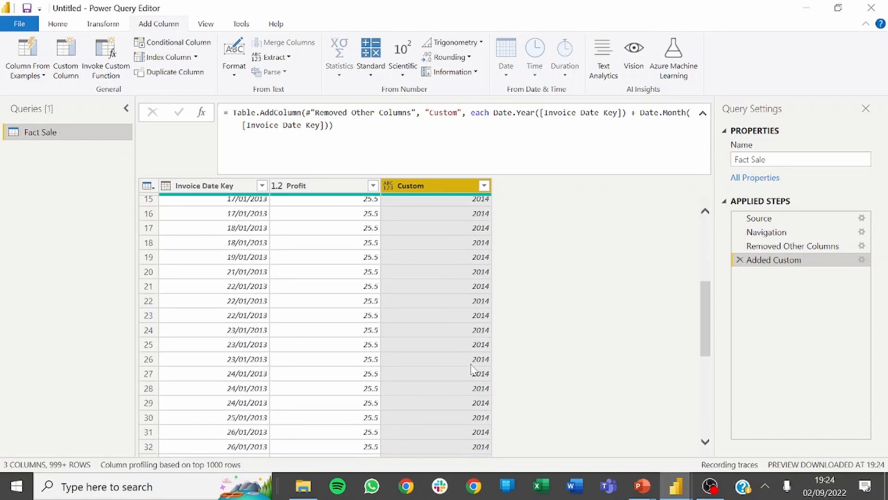
pyautogui.scroll(5, 472, 368)
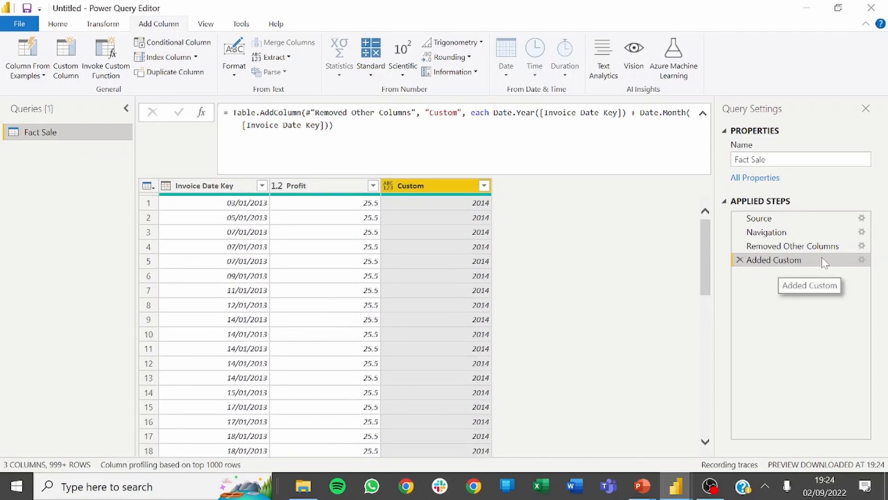
pyautogui.click(861, 259)
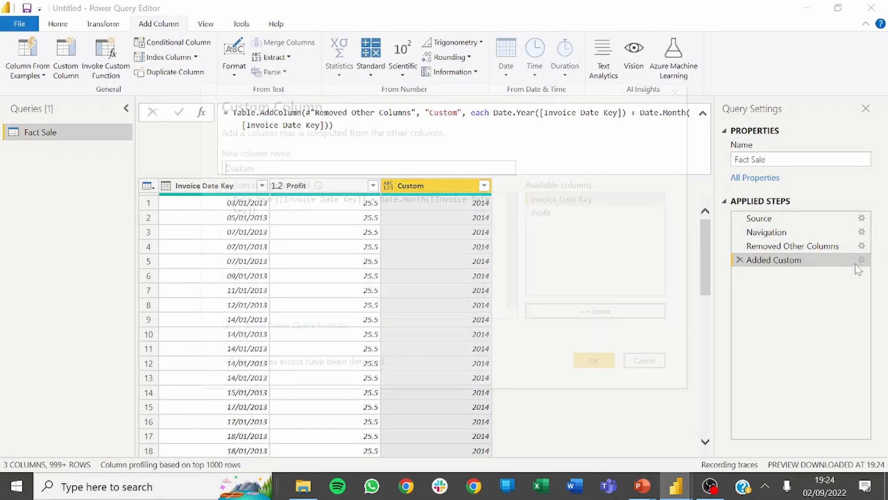
pyautogui.click(366, 200)
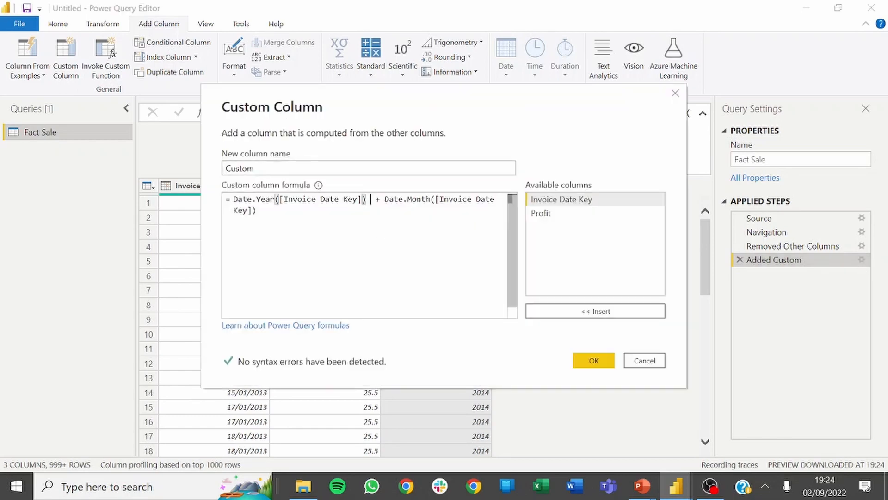
pyautogui.write('* 1')
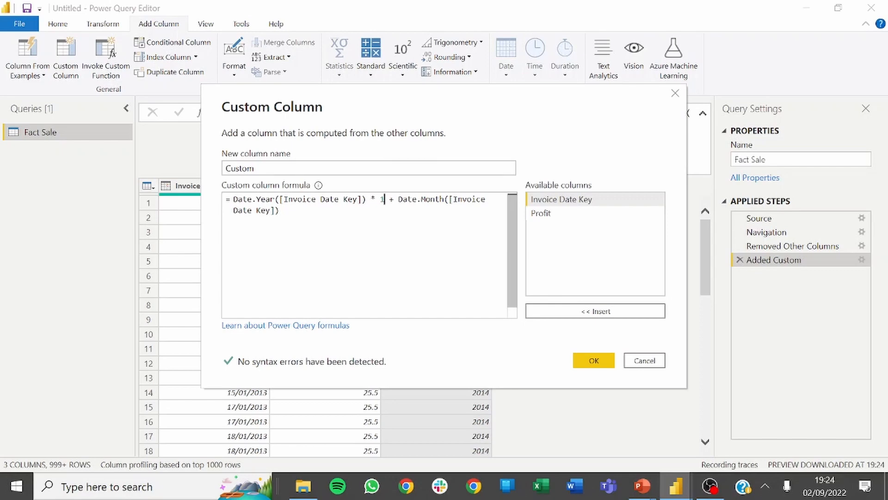
pyautogui.write('100')
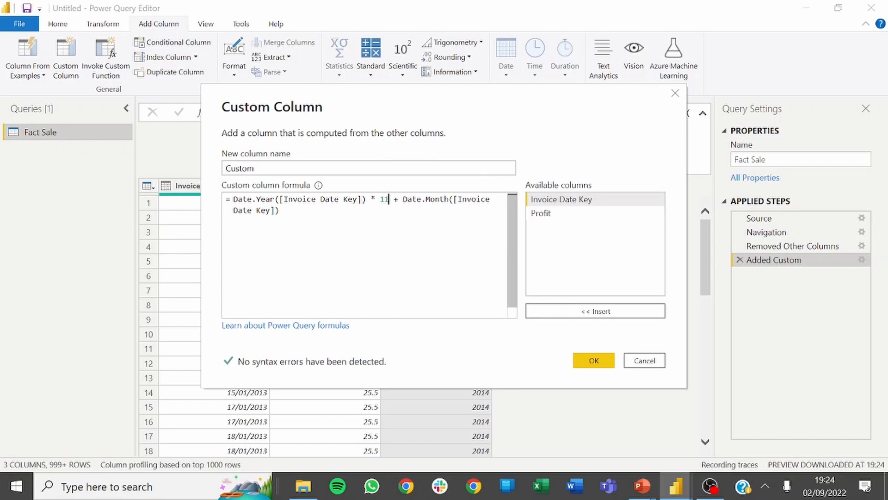
pyautogui.press('BackSpace')
pyautogui.press('BackSpace')
pyautogui.press('BackSpace')
pyautogui.write('00')
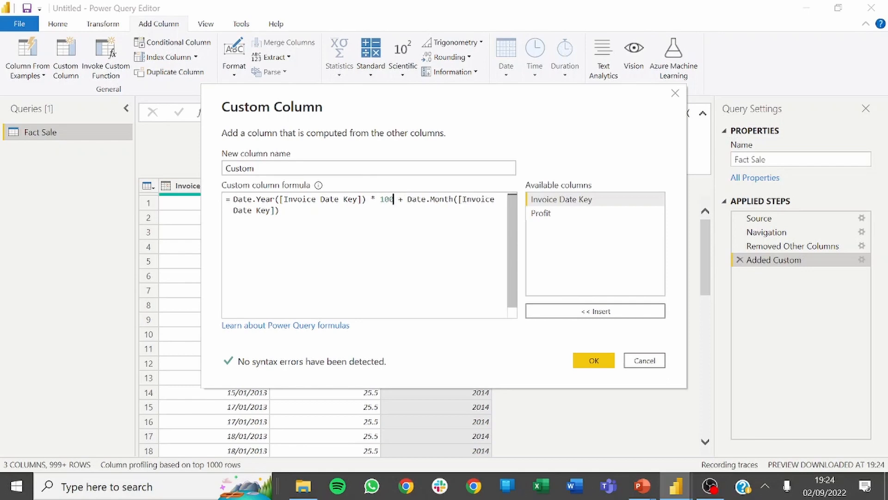
pyautogui.click(596, 362)
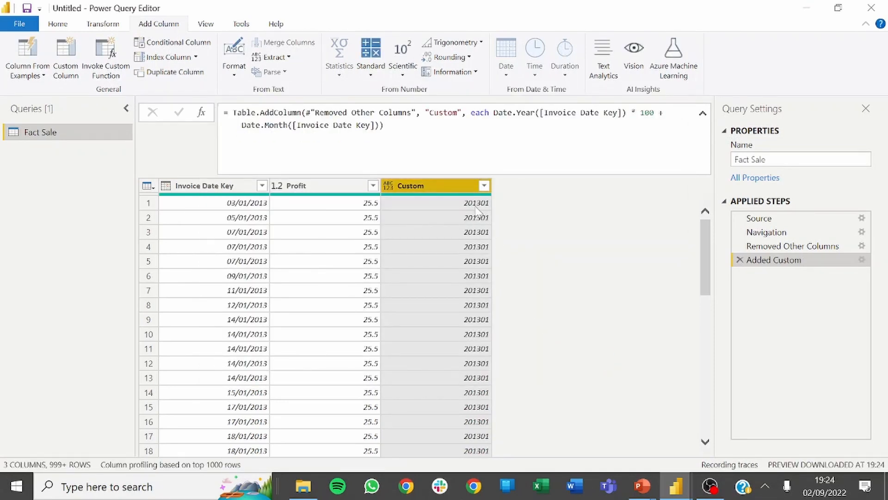
pyautogui.scroll(-8, 484, 231)
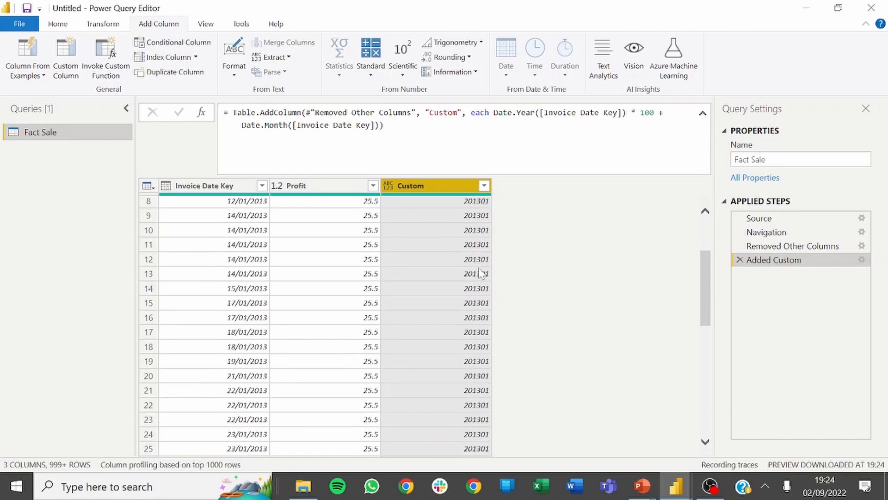
pyautogui.scroll(-4, 474, 298)
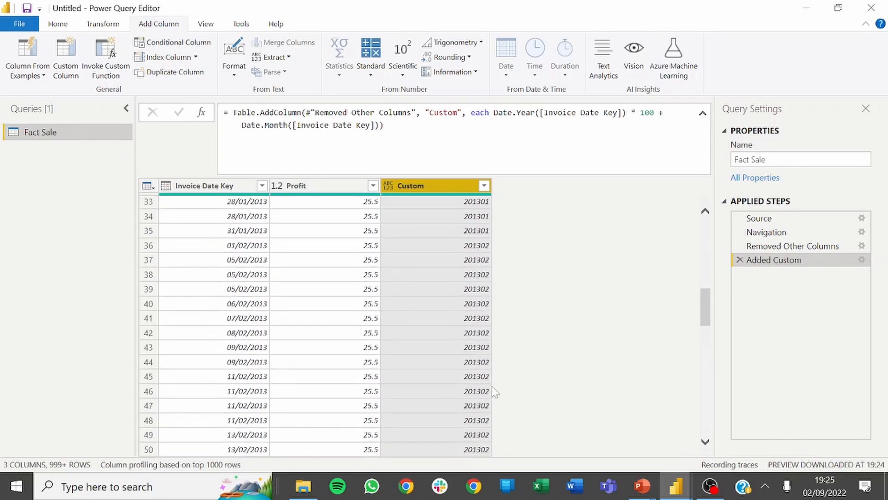
# Check the remaining year-month values down the rows and rename the Custom column to YYYYMM within its formula.
pyautogui.scroll(-2, 468, 381)
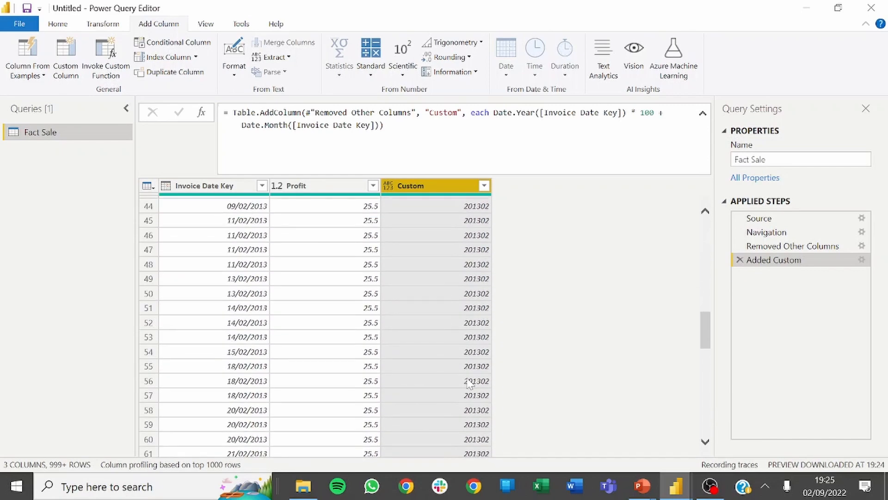
pyautogui.scroll(8, 476, 370)
pyautogui.scroll(6, 478, 366)
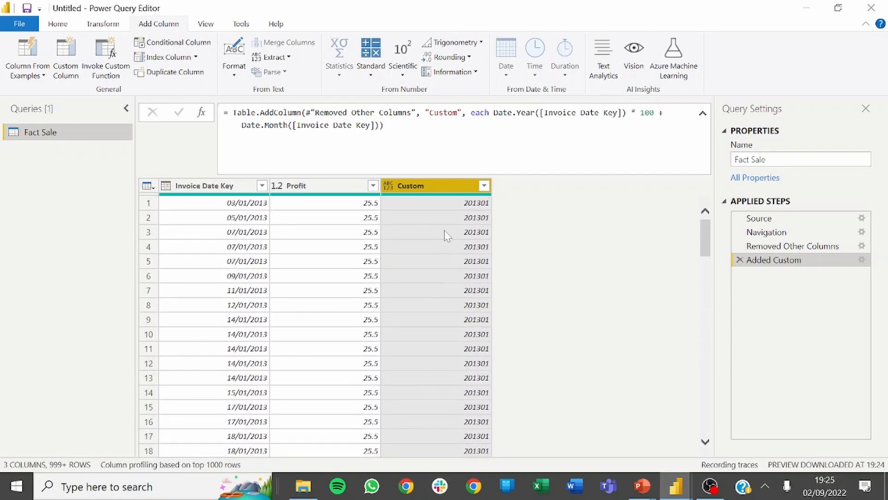
pyautogui.moveTo(458, 112); pyautogui.dragTo(434, 113)
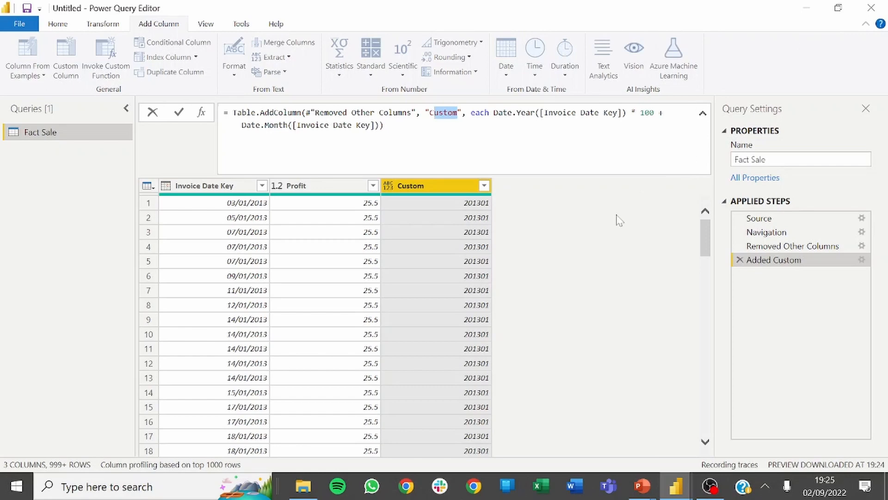
pyautogui.press('BackSpace')
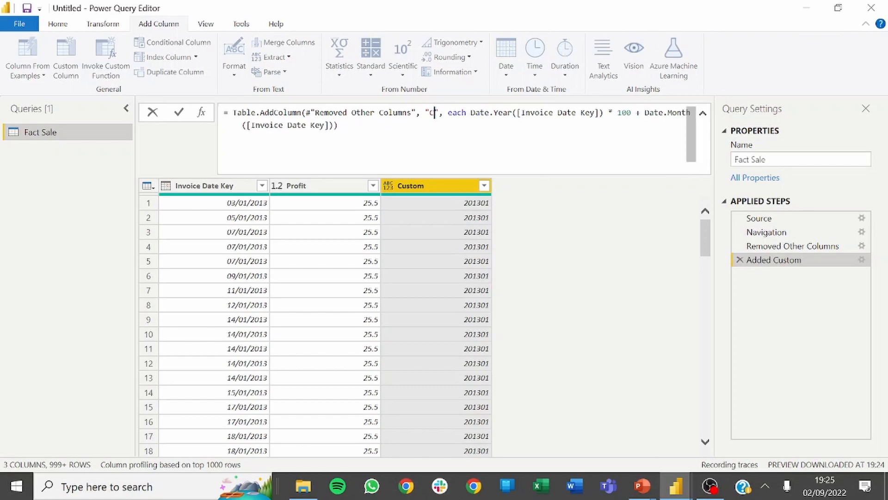
pyautogui.press('BackSpace')
pyautogui.write('YYYY')
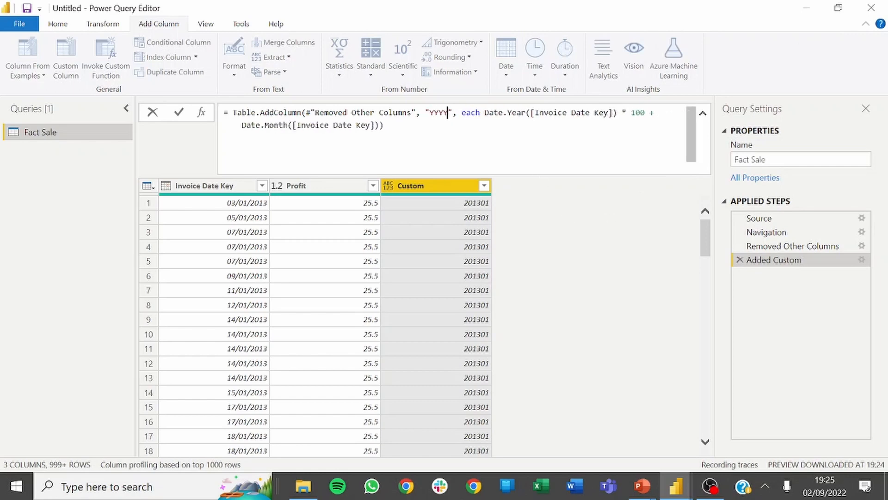
pyautogui.write('MM')
pyautogui.press('Return')
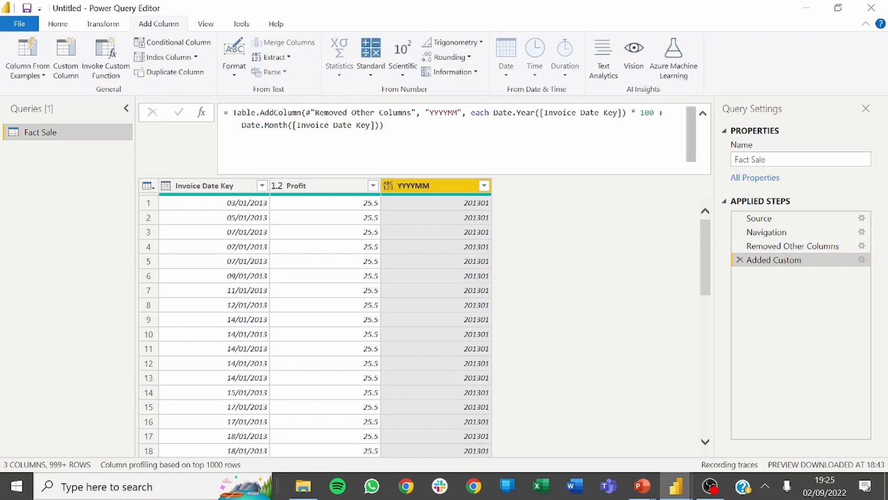
# Set the YYYYMM column's data type by adding Int64.Type as the last argument of its Table.AddColumn formula.
pyautogui.click(381, 125)
pyautogui.write(', ')
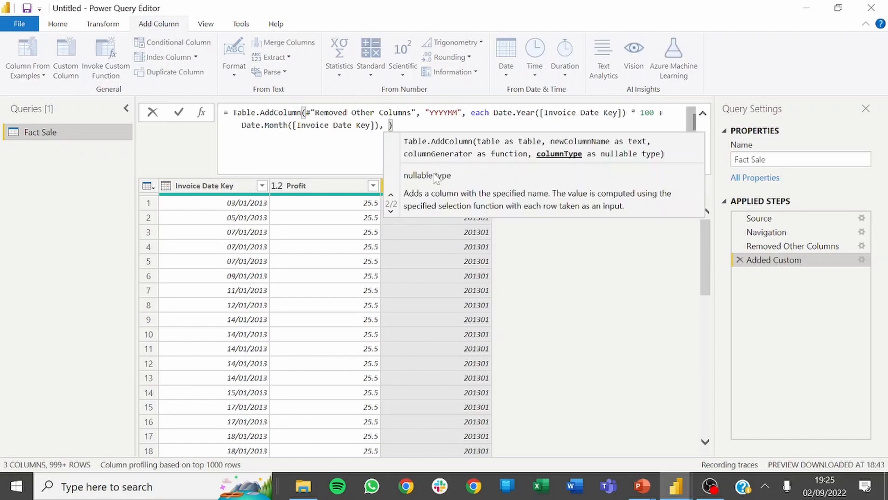
pyautogui.write('int')
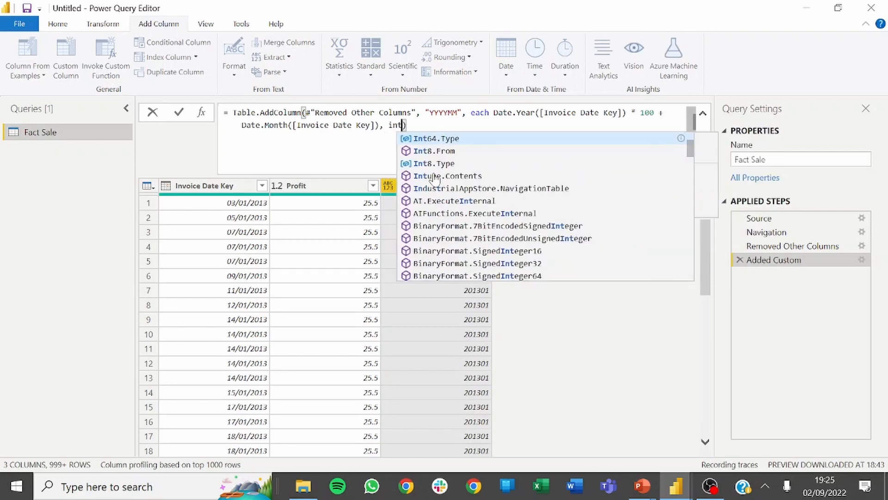
pyautogui.press('Tab')
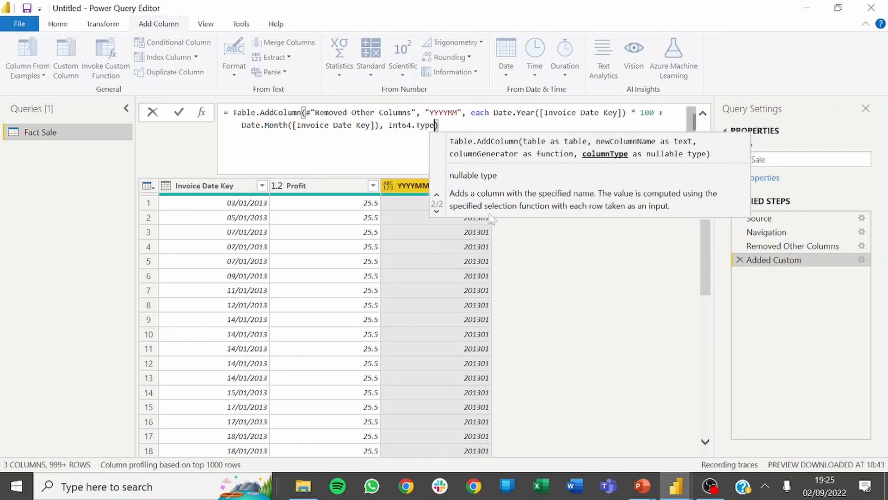
pyautogui.press('Return')
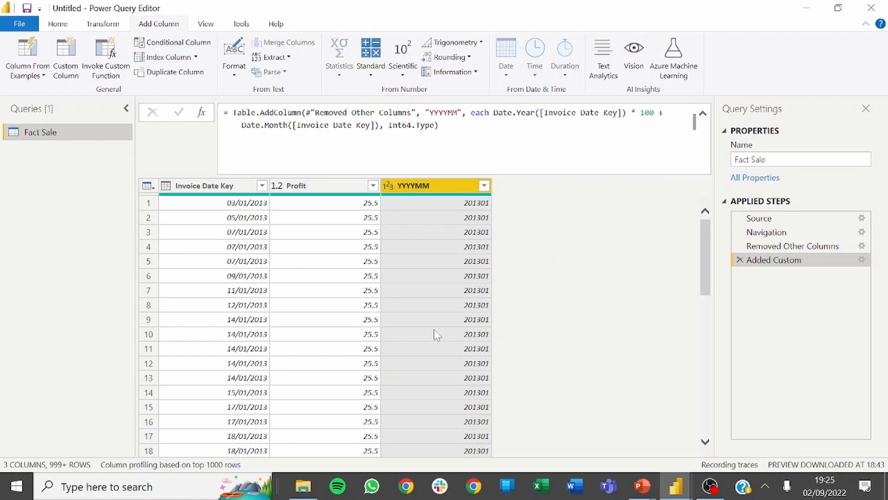
# Reread the Day 16 instructions in the PowerPoint slide show, and add a custom column with the formula [YYYYMM] + 1 in Power Query.
pyautogui.hotkey('alt', 'Tab')
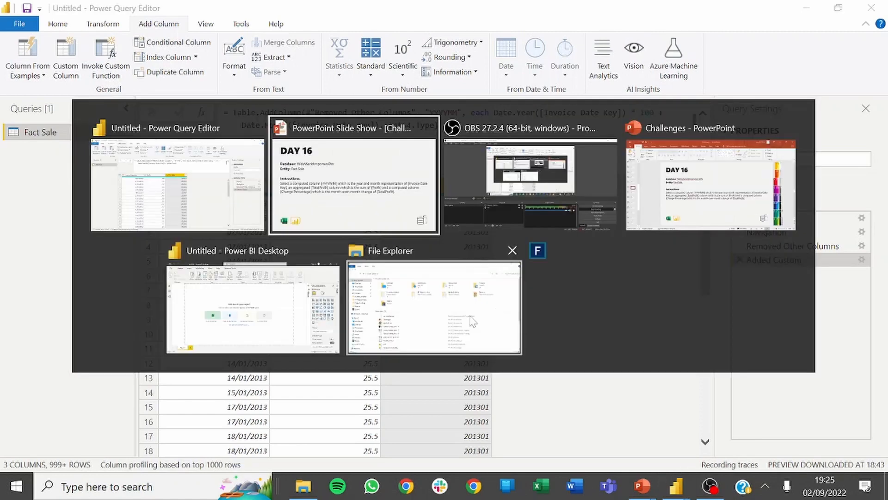
pyautogui.click(365, 171)
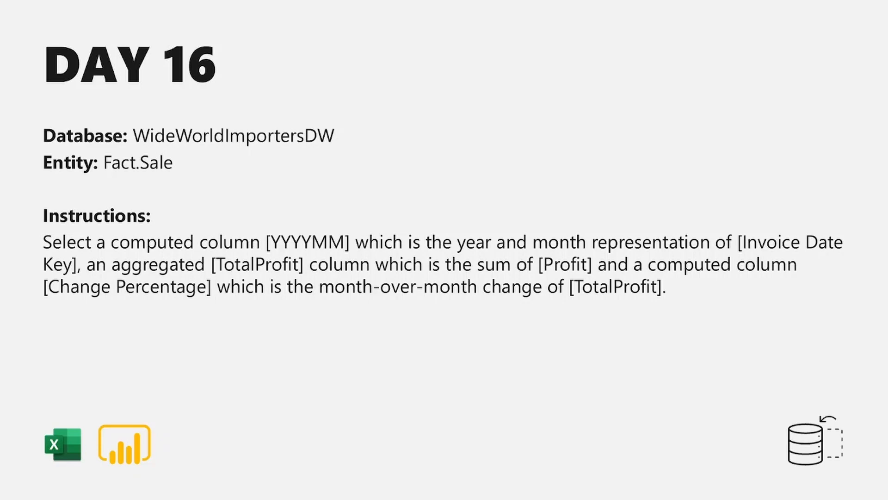
pyautogui.hotkey('alt', 'Tab')
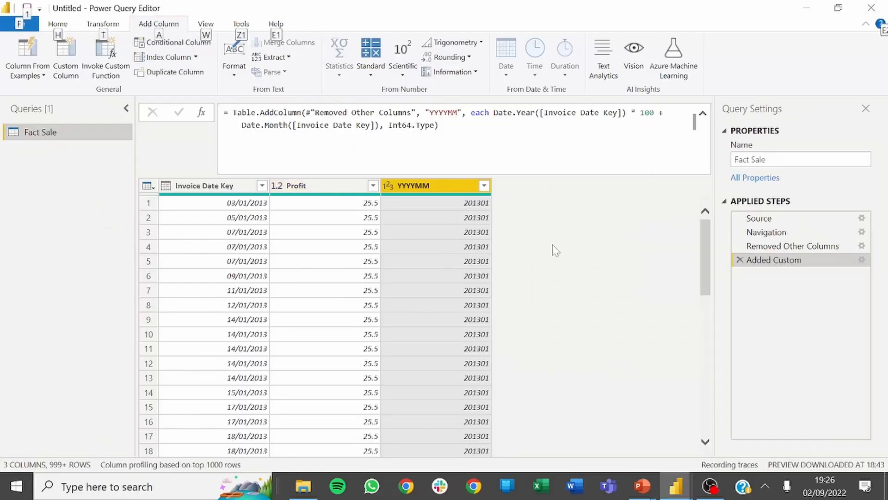
pyautogui.click(78, 42)
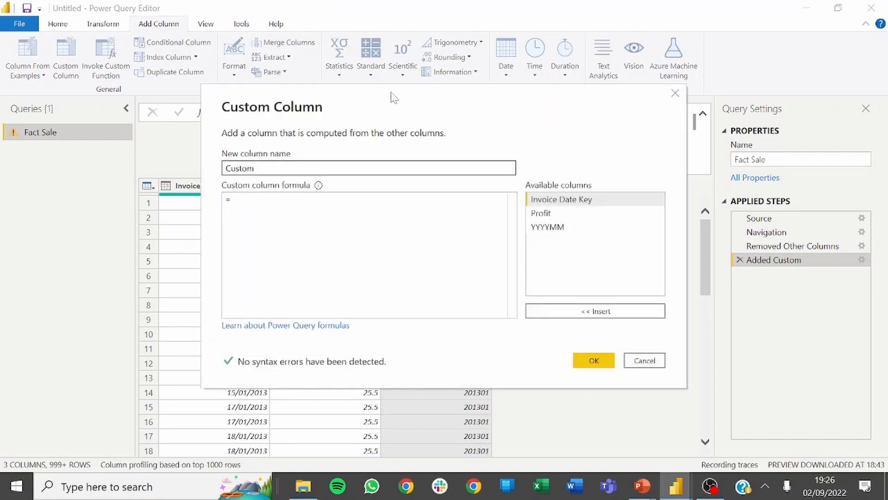
pyautogui.moveTo(394, 97); pyautogui.dragTo(556, 185)
pyautogui.moveTo(561, 208); pyautogui.dragTo(425, 106)
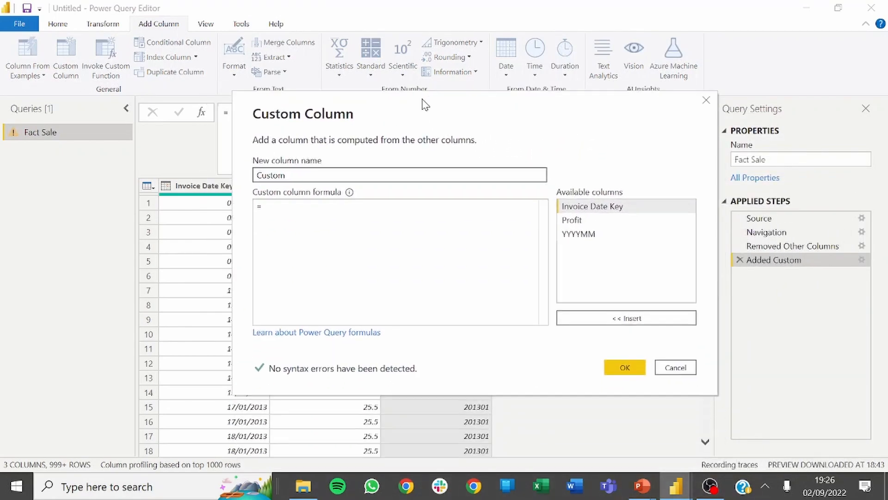
pyautogui.doubleClick(575, 234)
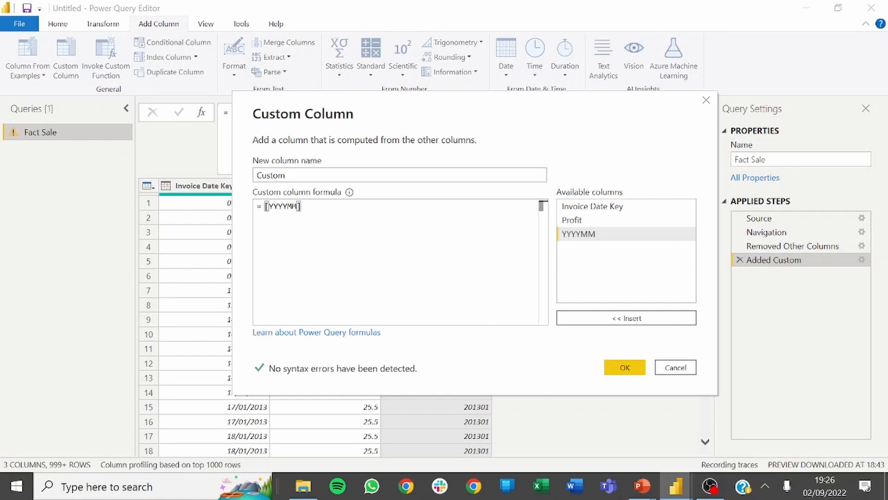
pyautogui.write('+ 1')
pyautogui.click(620, 367)
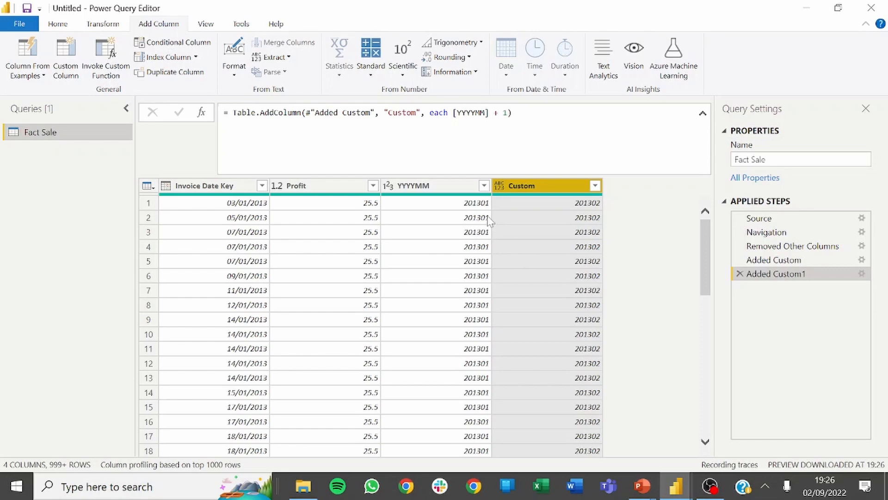
# Load the full list of YYYYMM values and filter the column to show only 201312.
pyautogui.click(484, 185)
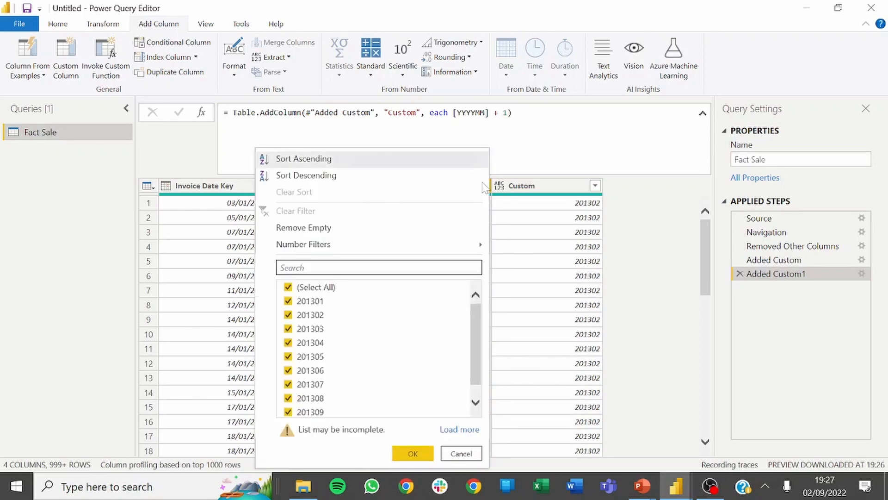
pyautogui.click(311, 290)
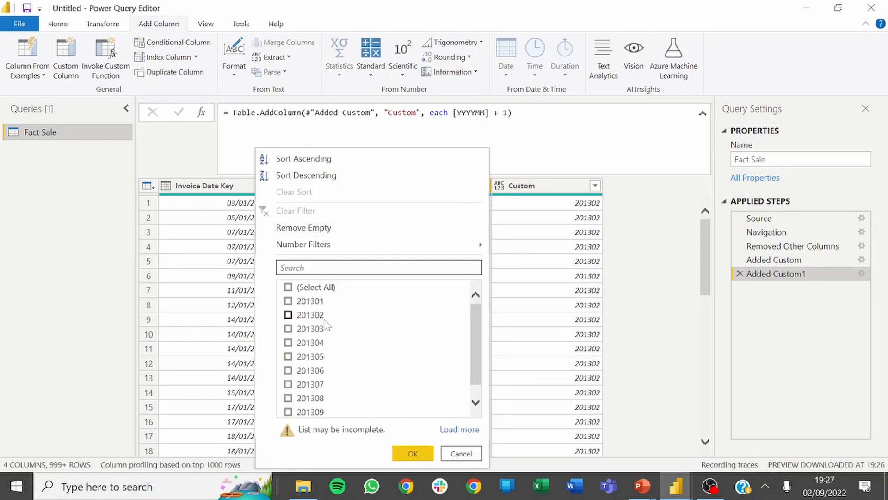
pyautogui.scroll(-1, 337, 342)
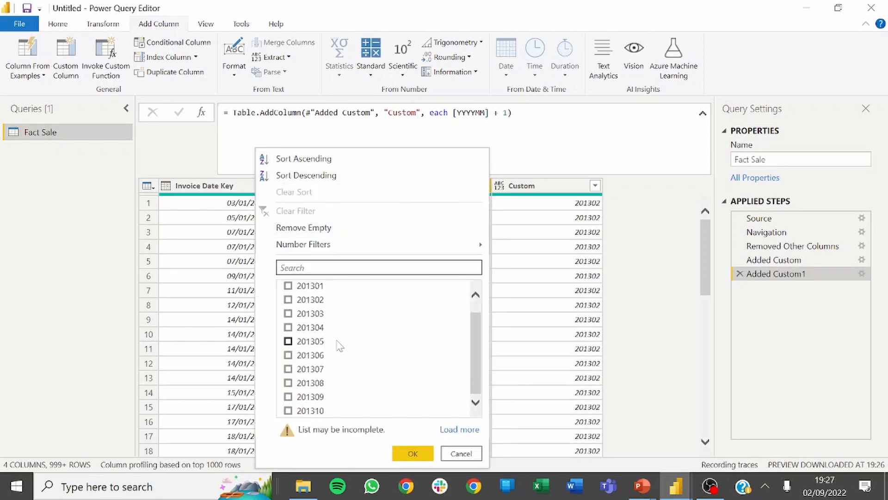
pyautogui.click(457, 428)
pyautogui.scroll(-2, 365, 333)
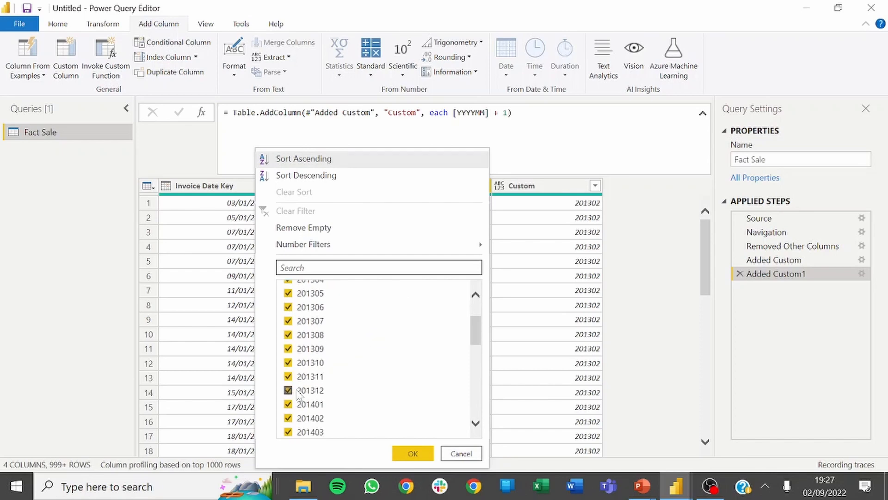
pyautogui.scroll(2, 326, 307)
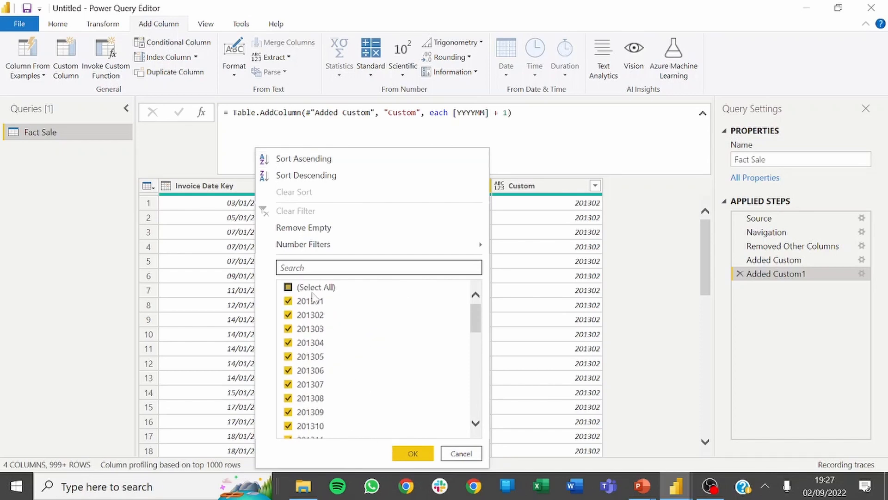
pyautogui.click(311, 287)
pyautogui.scroll(-2, 324, 370)
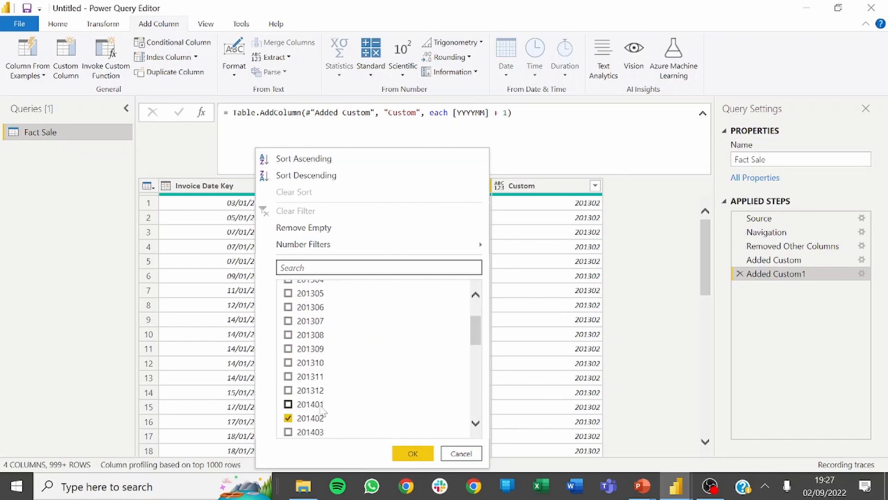
pyautogui.click(316, 391)
pyautogui.click(411, 454)
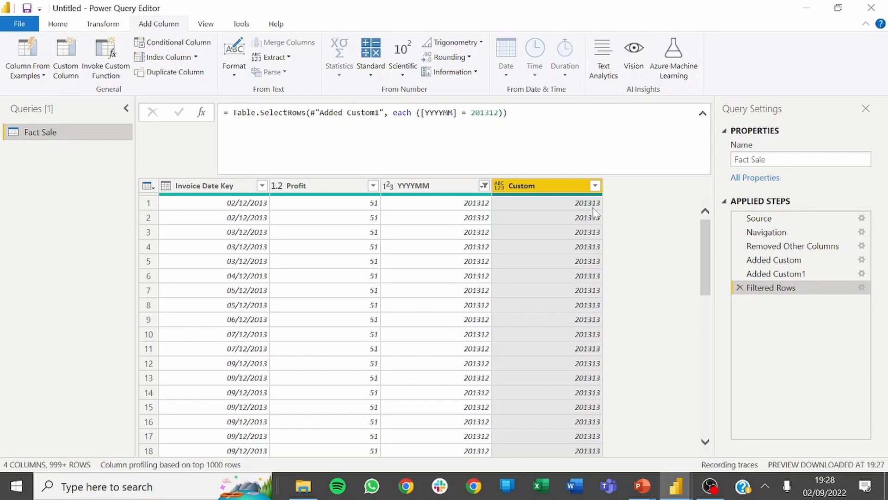
# Edit the [YYYYMM] + 1 custom column's formula to begin with if Date.Month([Invoice Date Key]) = 12 then.
pyautogui.click(861, 288)
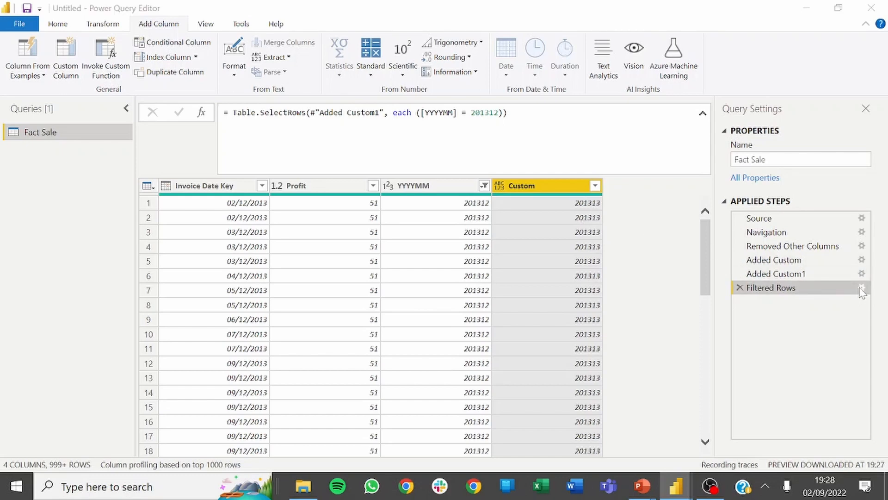
pyautogui.click(650, 316)
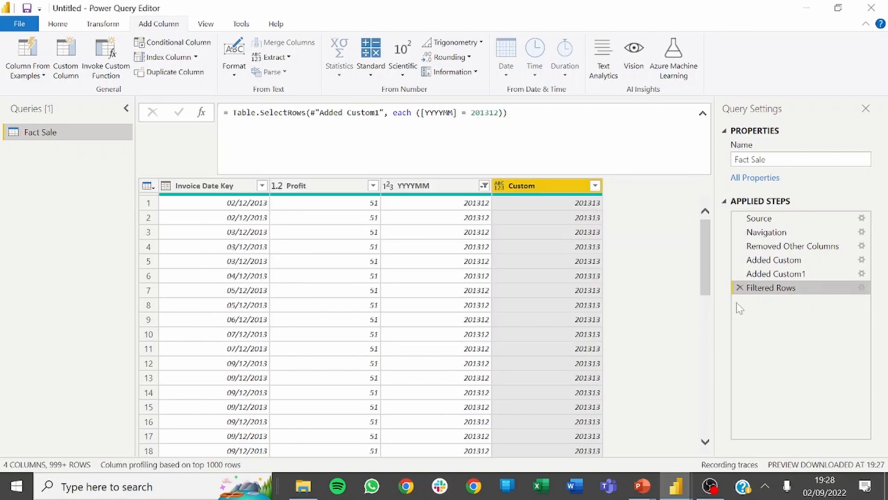
pyautogui.click(819, 278)
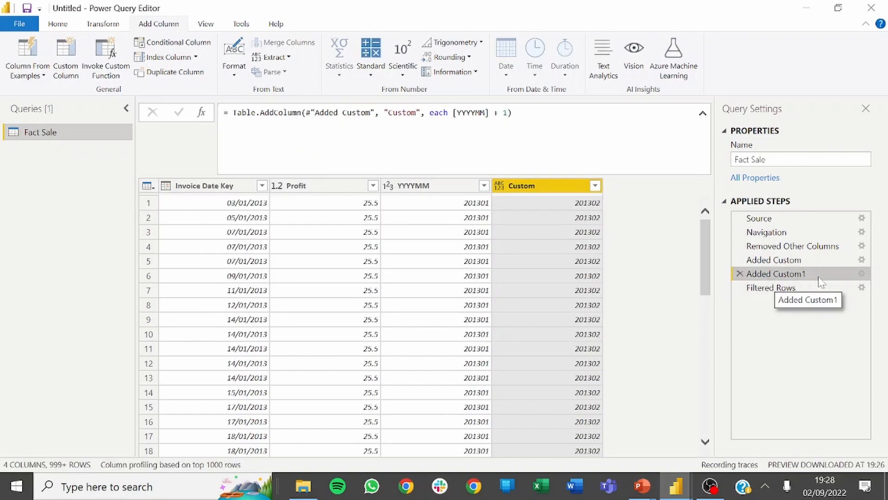
pyautogui.click(860, 273)
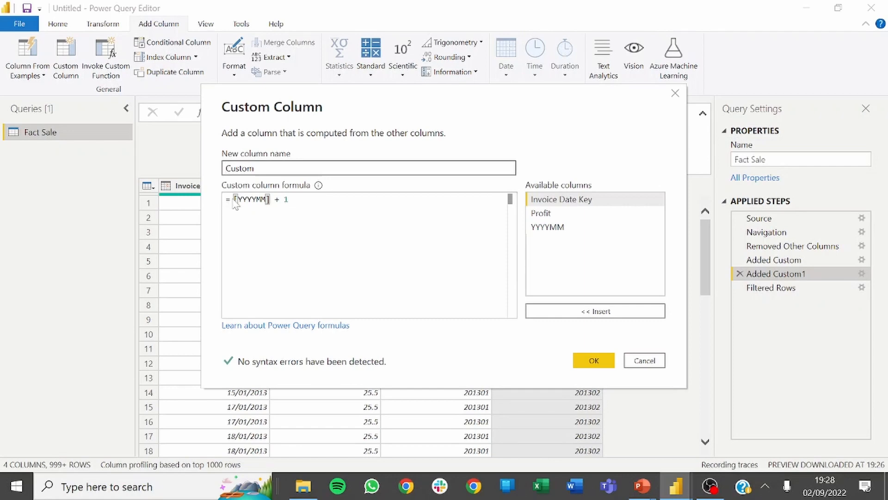
pyautogui.click(234, 200)
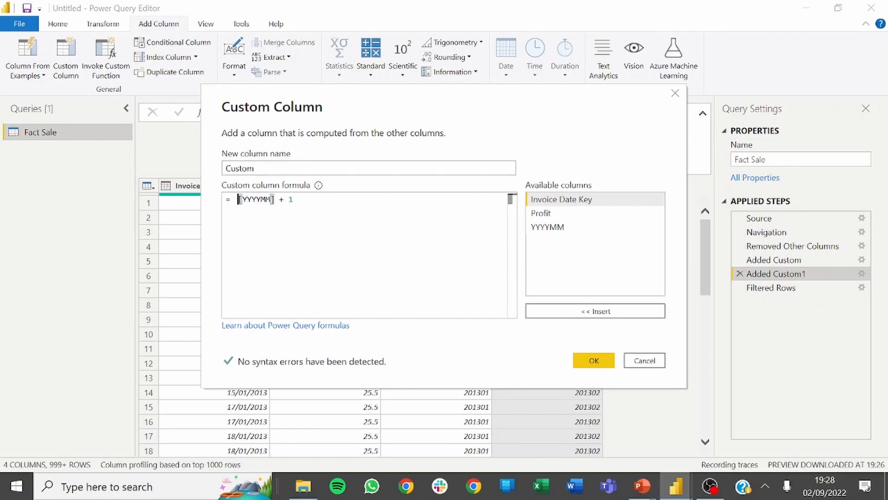
pyautogui.write('if  ')
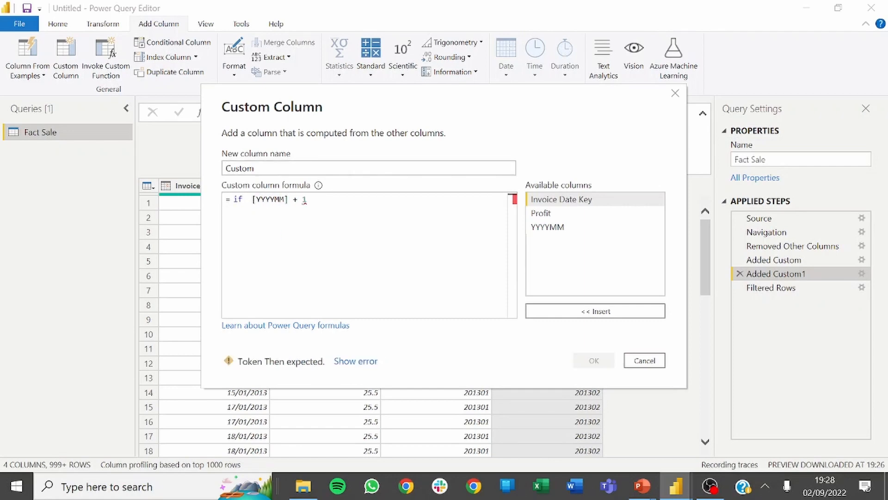
pyautogui.write('date')
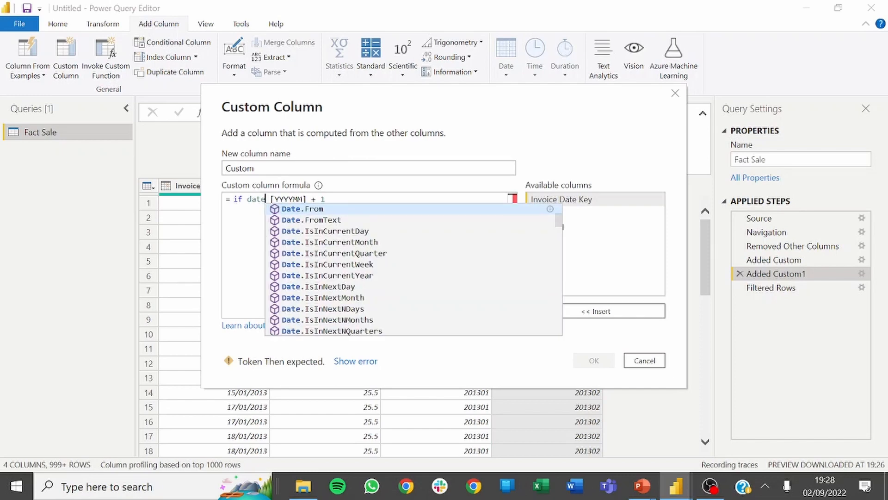
pyautogui.write('.mon')
pyautogui.press('Tab')
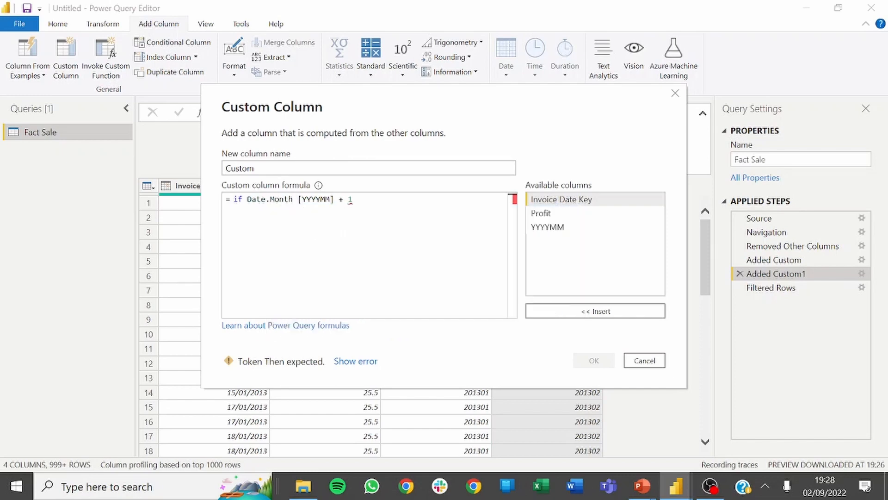
pyautogui.write('(')
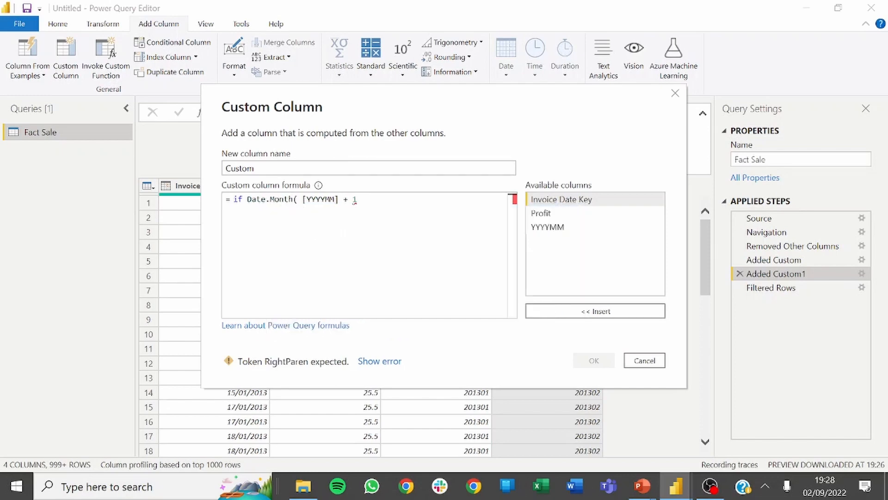
pyautogui.doubleClick(558, 199)
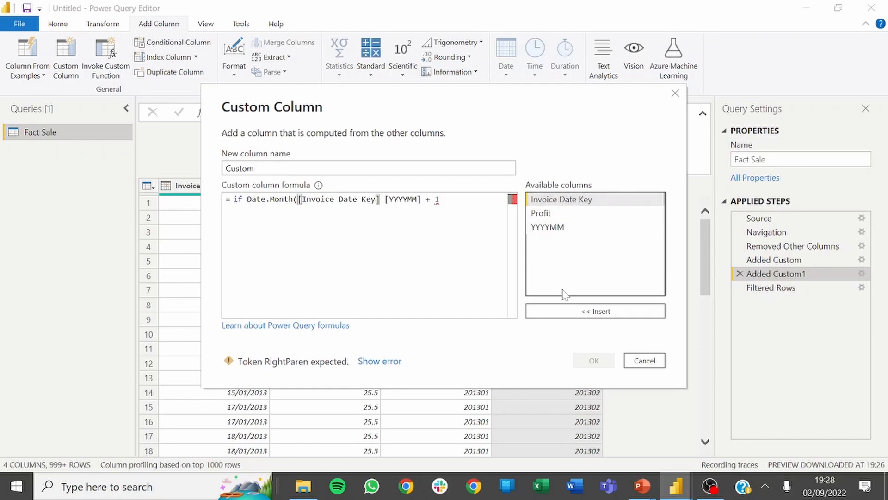
pyautogui.write(') = 12')
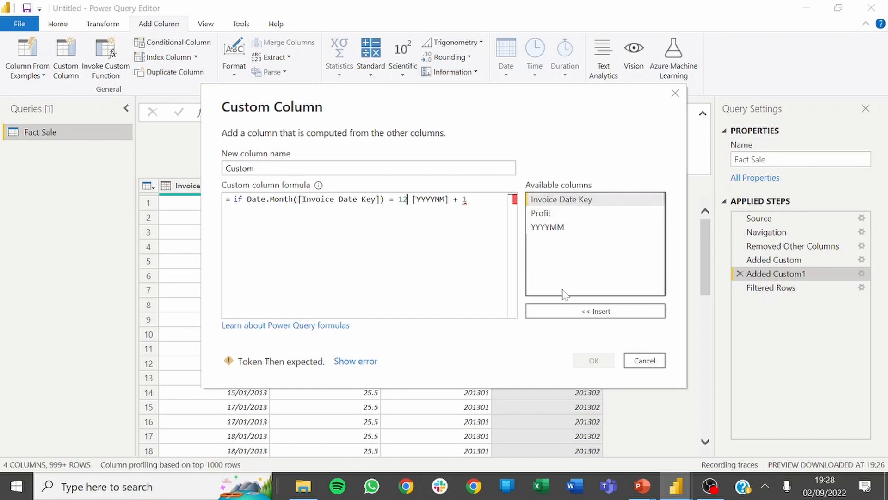
pyautogui.write(' then')
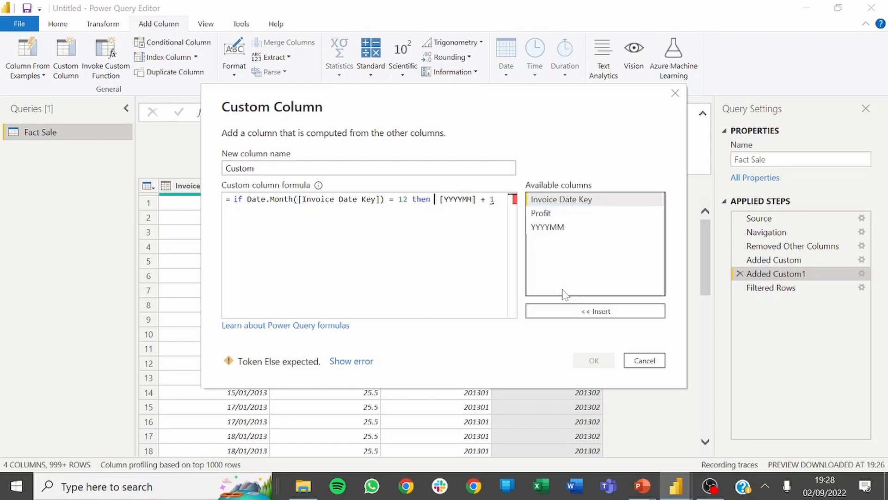
# Complete the formula's branches as [YYYYMM] + 100 else [YYYYMM] + 1, apply it and check the result on the filtered December rows.
pyautogui.doubleClick(574, 228)
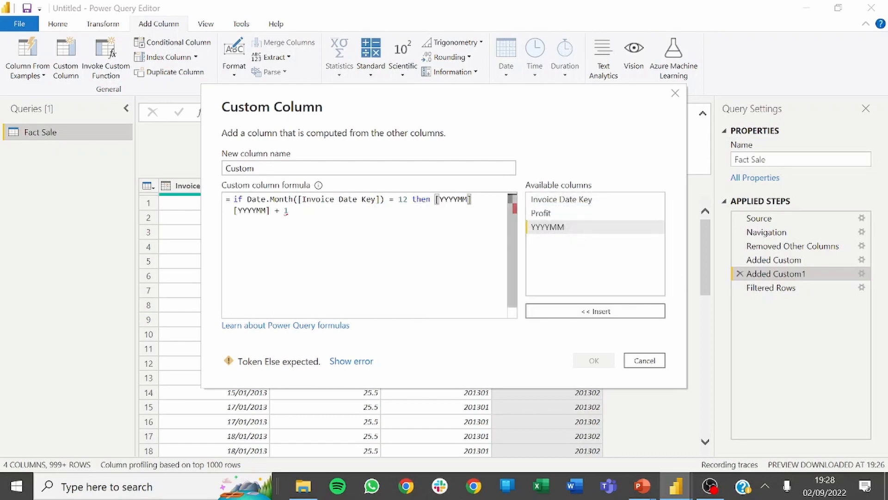
pyautogui.click(271, 211)
pyautogui.write('+1')
pyautogui.press('BackSpace')
pyautogui.press('BackSpace')
pyautogui.press('BackSpace')
pyautogui.press('Home')
pyautogui.write('+ 100 ')
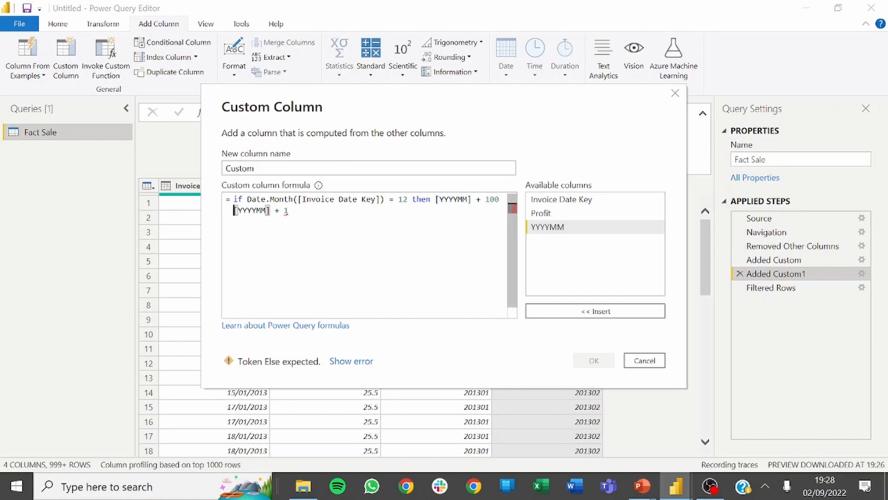
pyautogui.write('else')
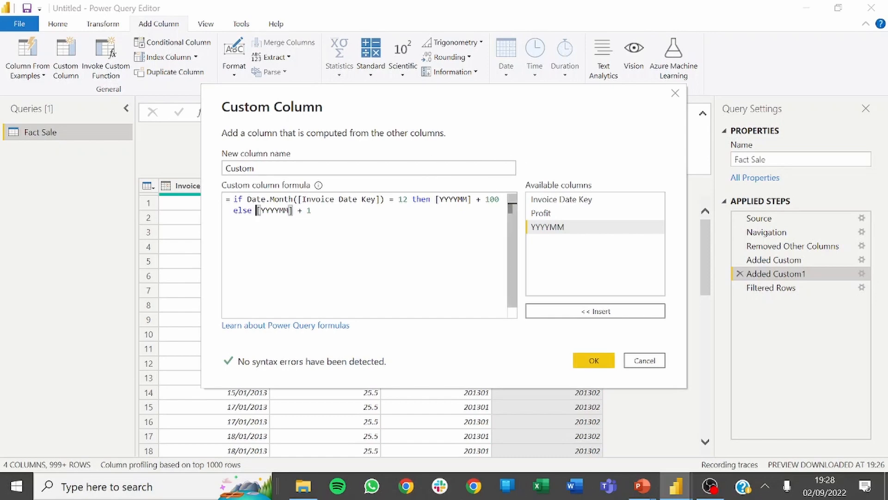
pyautogui.click(594, 360)
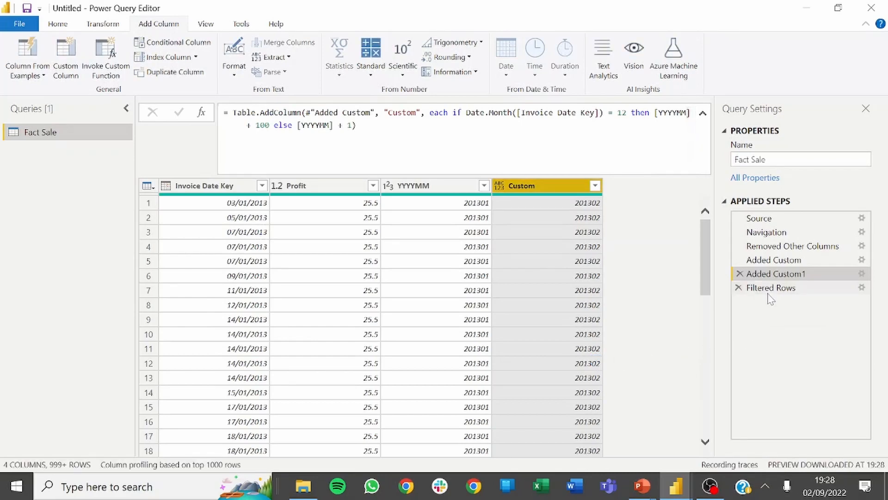
pyautogui.click(769, 288)
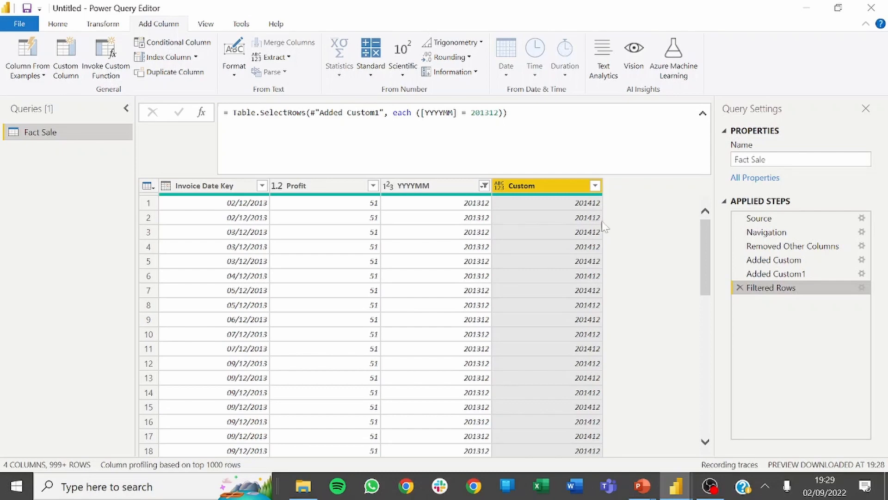
# Try subtracting 11 in the custom column formula's else branch, making it [YYYYMM] - 11 + 1, and check the filtered December rows.
pyautogui.click(861, 287)
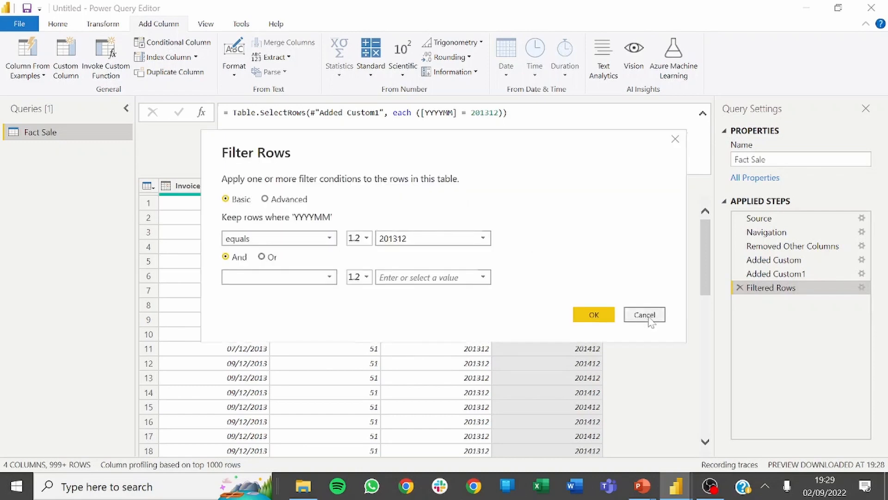
pyautogui.click(646, 314)
pyautogui.click(803, 276)
pyautogui.click(862, 274)
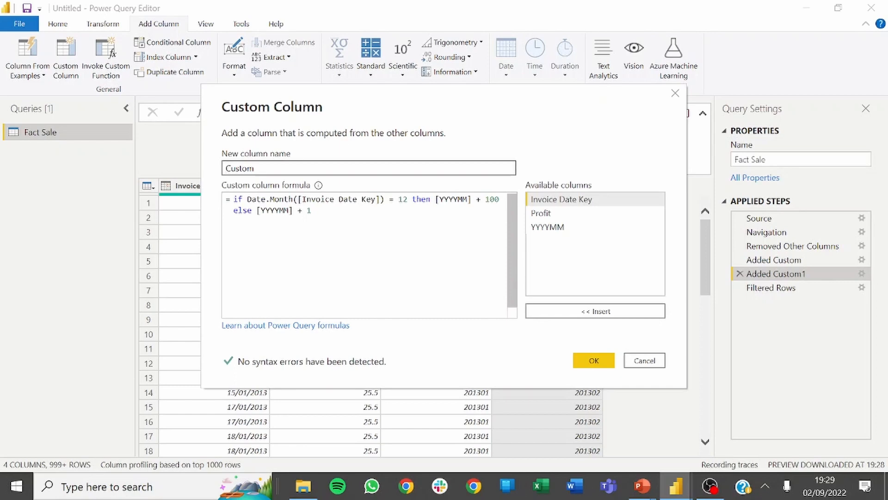
pyautogui.click(294, 210)
pyautogui.write('-')
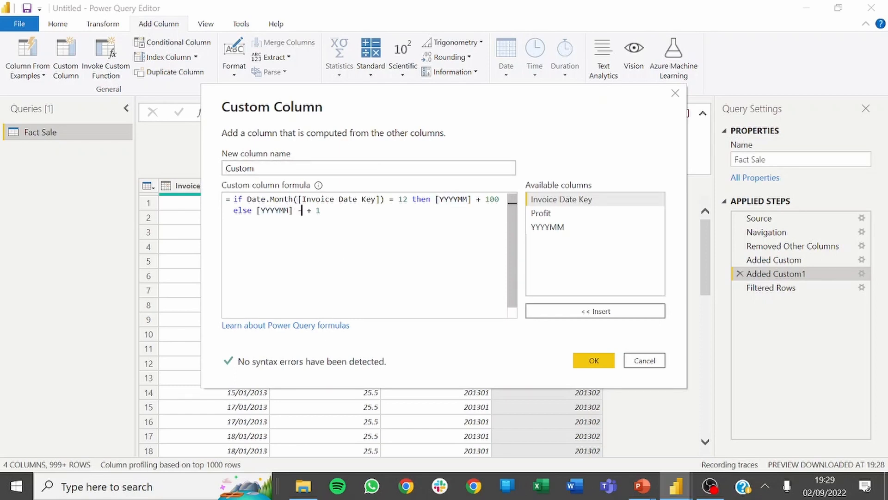
pyautogui.write(' 11')
pyautogui.click(595, 362)
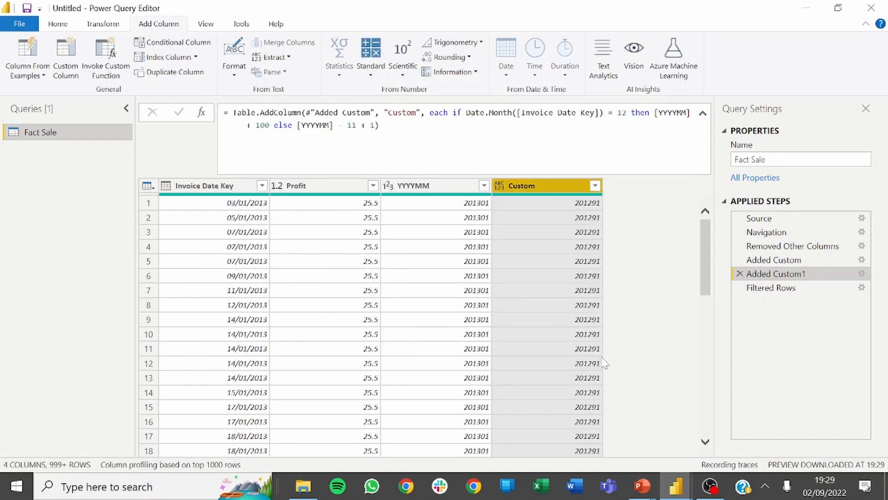
pyautogui.click(779, 291)
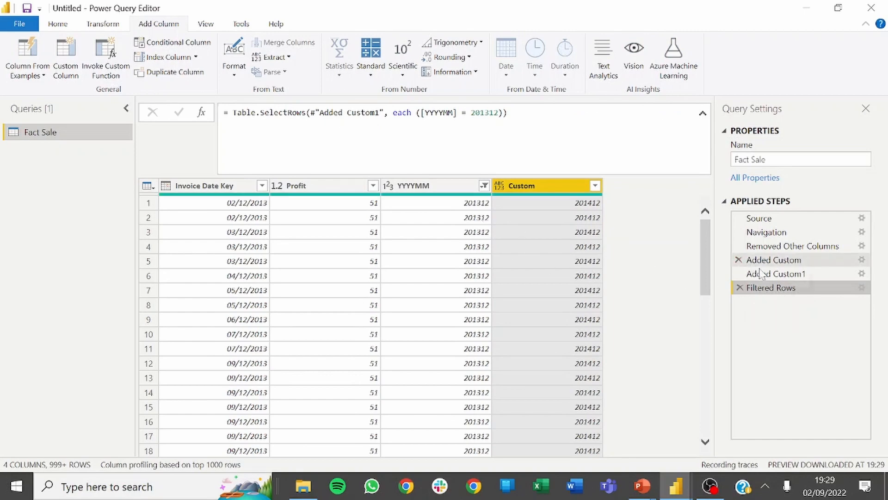
# Remove - 11 from the custom column formula's else branch and add -11 after [YYYYMM] + 100 in the December branch.
pyautogui.click(783, 276)
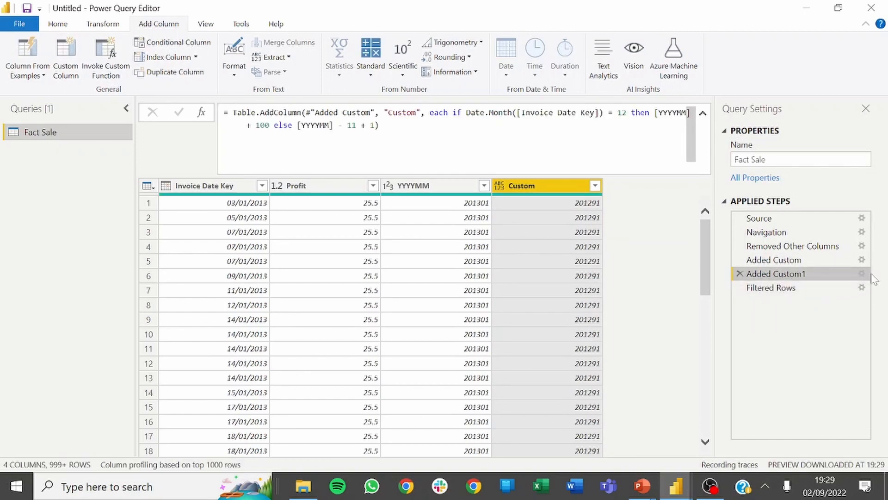
pyautogui.click(862, 273)
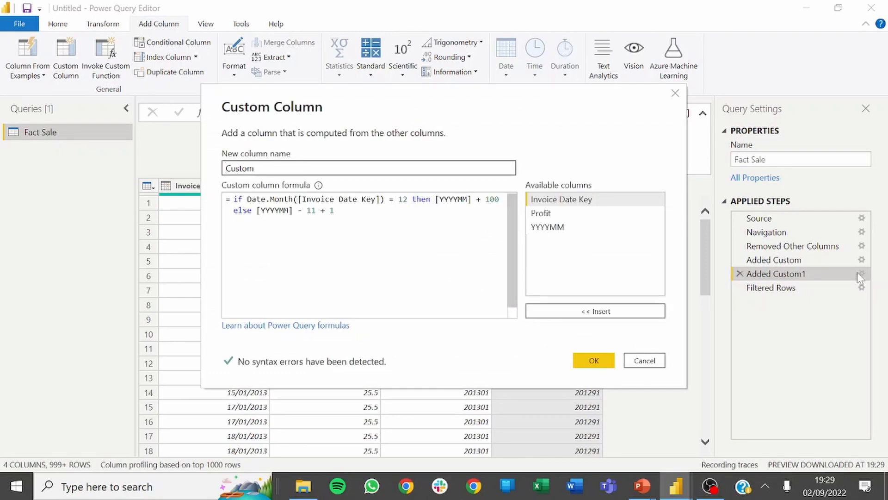
pyautogui.click(316, 211)
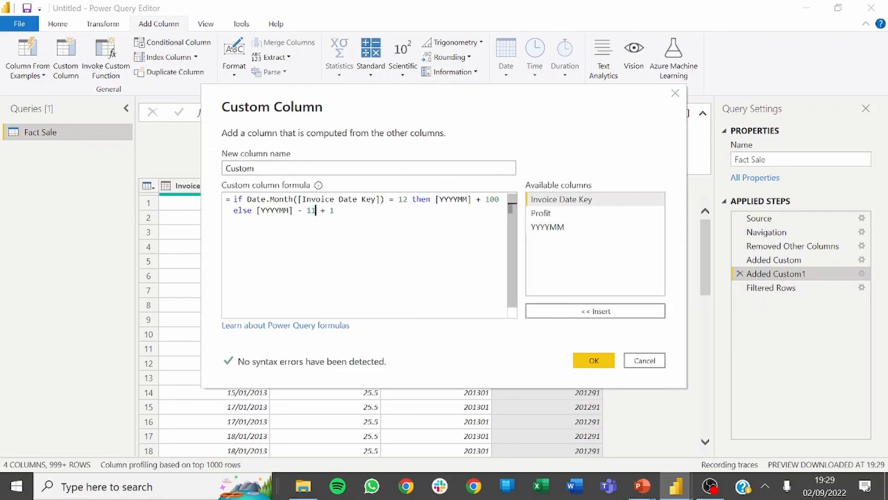
pyautogui.press('BackSpace')
pyautogui.press('BackSpace')
pyautogui.press('BackSpace')
pyautogui.press('BackSpace')
pyautogui.press('BackSpace')
pyautogui.click(502, 202)
pyautogui.write('- ')
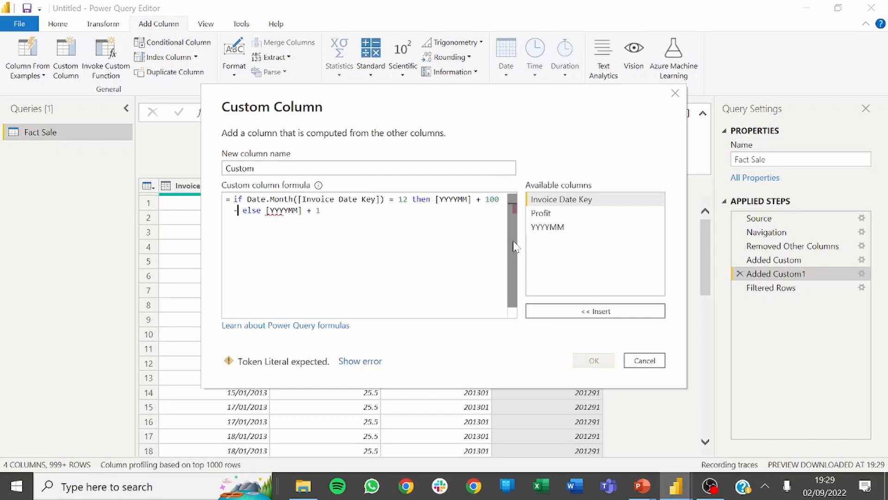
pyautogui.write('11')
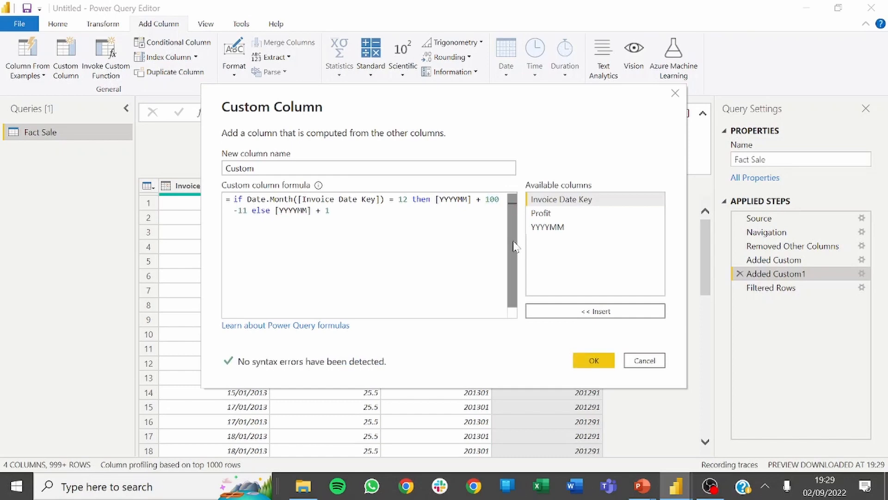
pyautogui.click(587, 359)
# Check the custom values for December, delete the Filtered Rows step, and rename the Custom column to Offset within its formula.
pyautogui.click(770, 288)
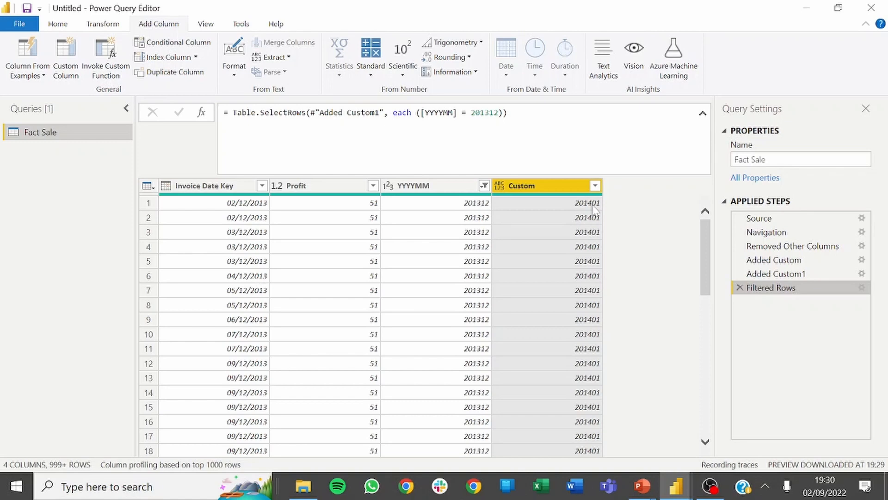
pyautogui.press('Delete')
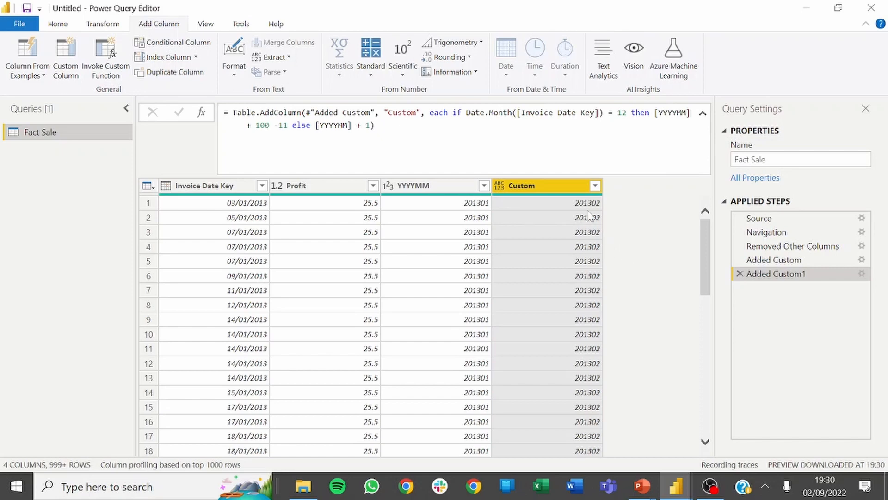
pyautogui.moveTo(416, 113); pyautogui.dragTo(384, 113)
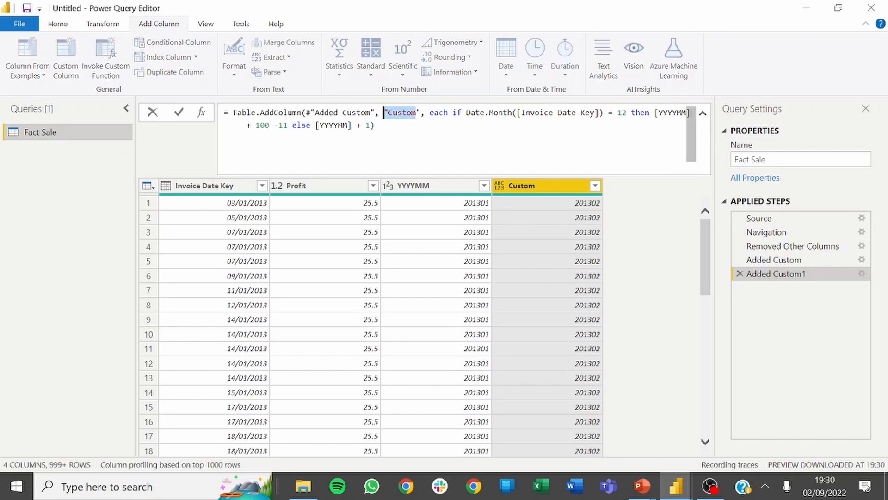
pyautogui.write('Offset')
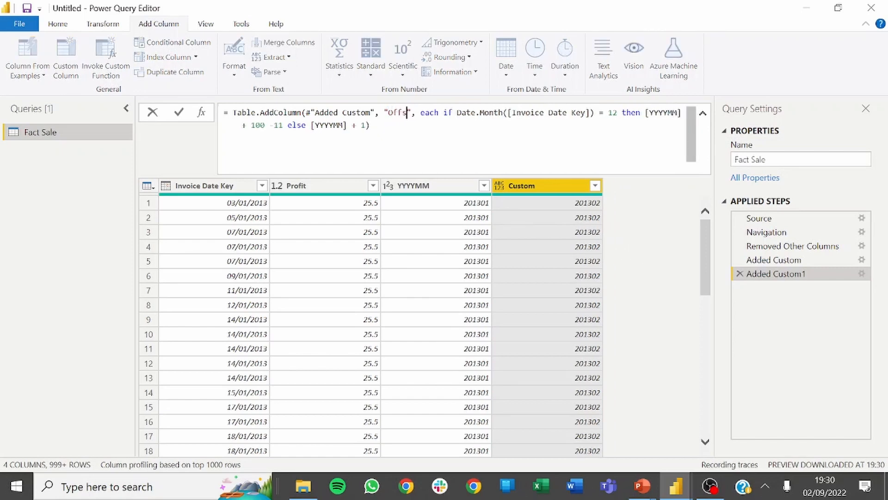
pyautogui.press('Return')
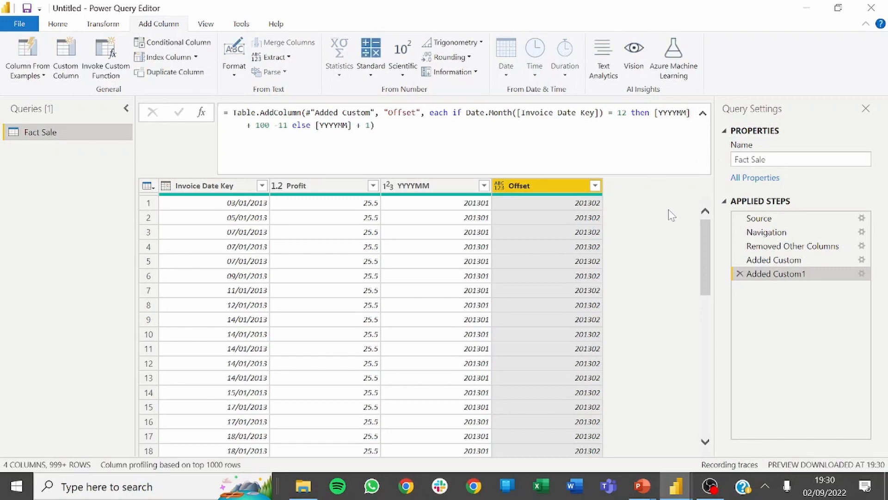
# Start an advanced Group By on the query, grouping by YYYYMM and Offset.
pyautogui.click(103, 23)
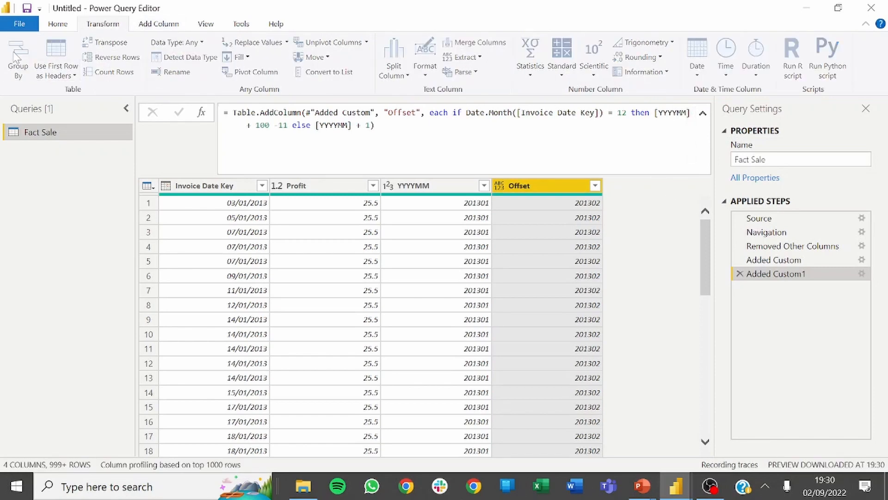
pyautogui.click(18, 60)
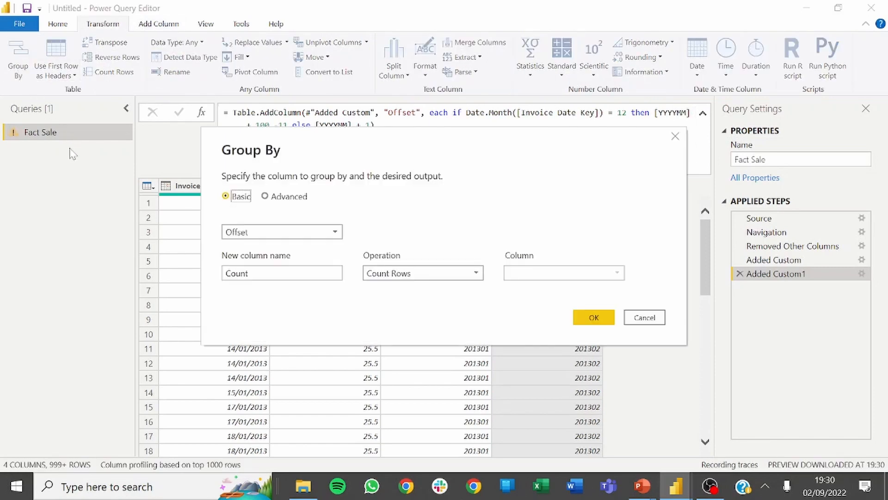
pyautogui.click(277, 198)
pyautogui.click(281, 233)
pyautogui.click(245, 274)
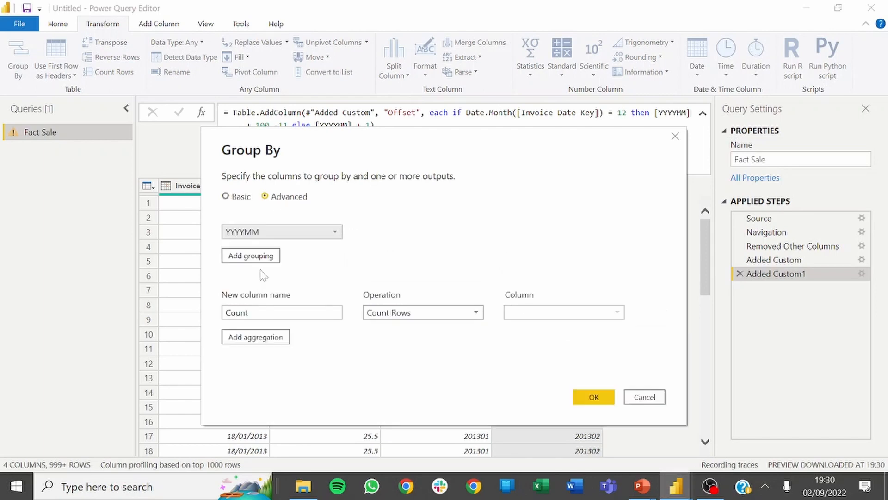
pyautogui.click(254, 255)
pyautogui.click(277, 254)
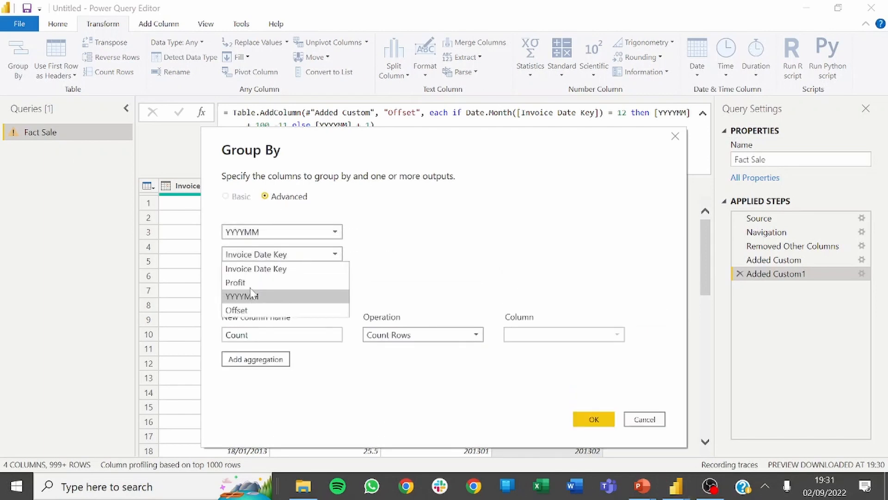
pyautogui.click(250, 308)
# Aggregate Total Profit as the Sum of Profit in the grouping, apply it, and sort the grouped rows ascending by YYYYMM.
pyautogui.doubleClick(227, 334)
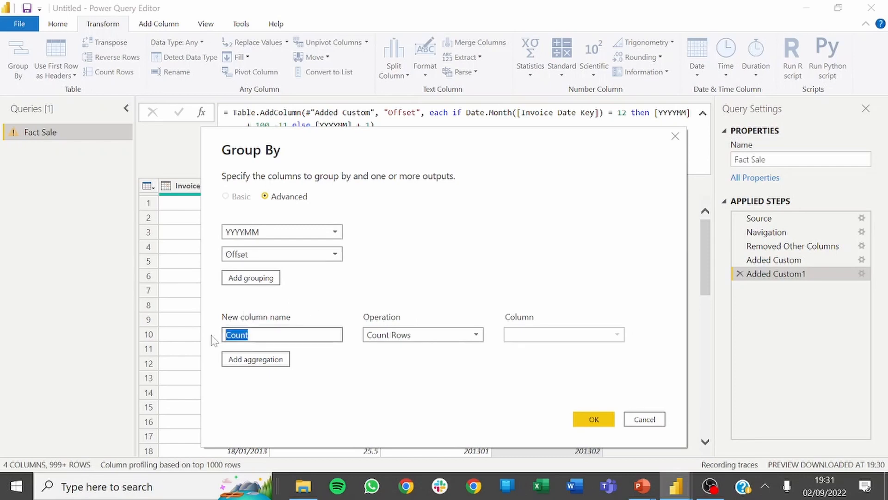
pyautogui.write('Total Profit')
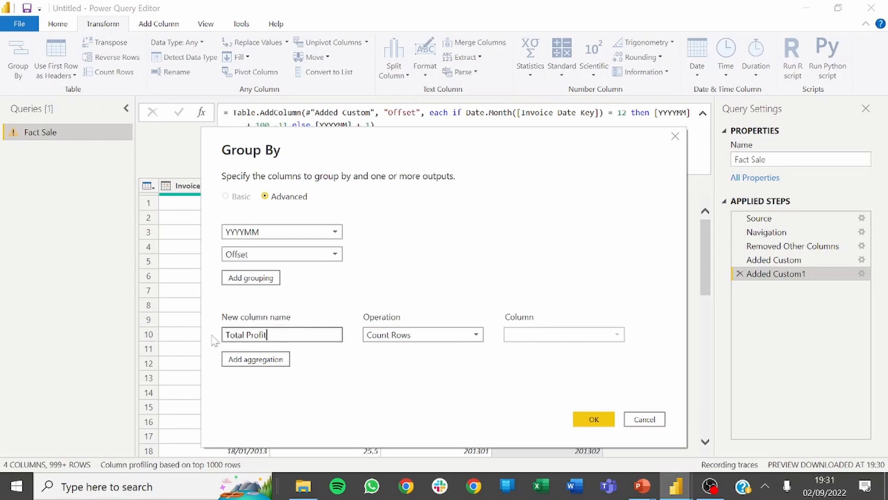
pyautogui.click(407, 336)
pyautogui.click(465, 348)
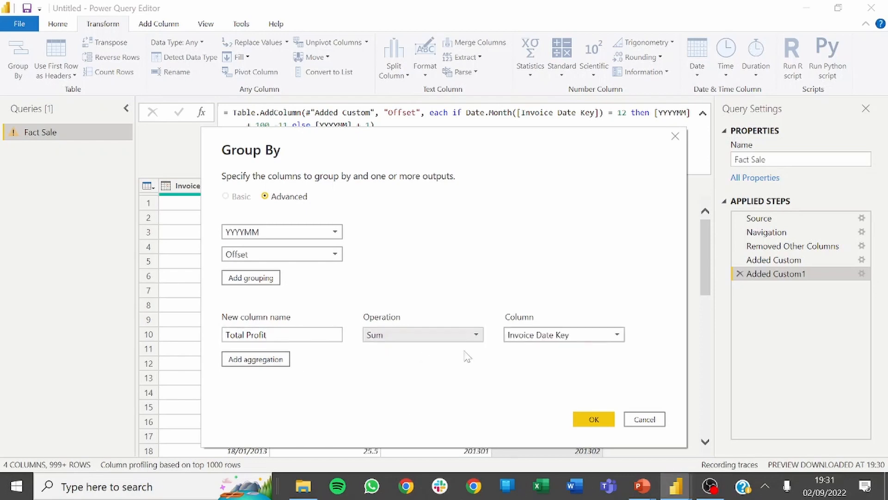
pyautogui.click(617, 334)
pyautogui.click(555, 363)
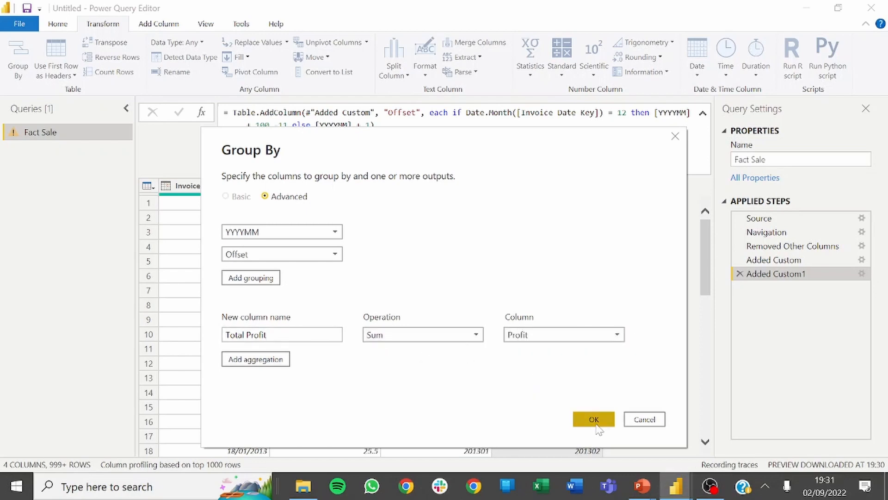
pyautogui.click(594, 420)
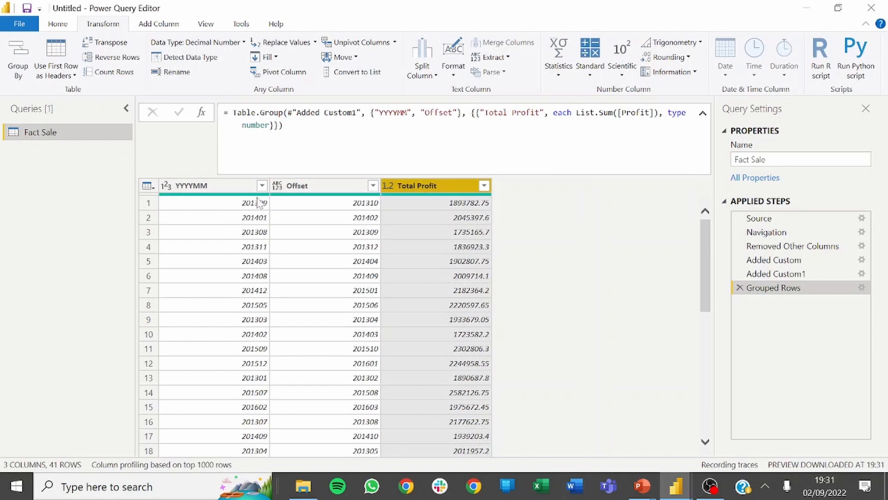
pyautogui.click(262, 186)
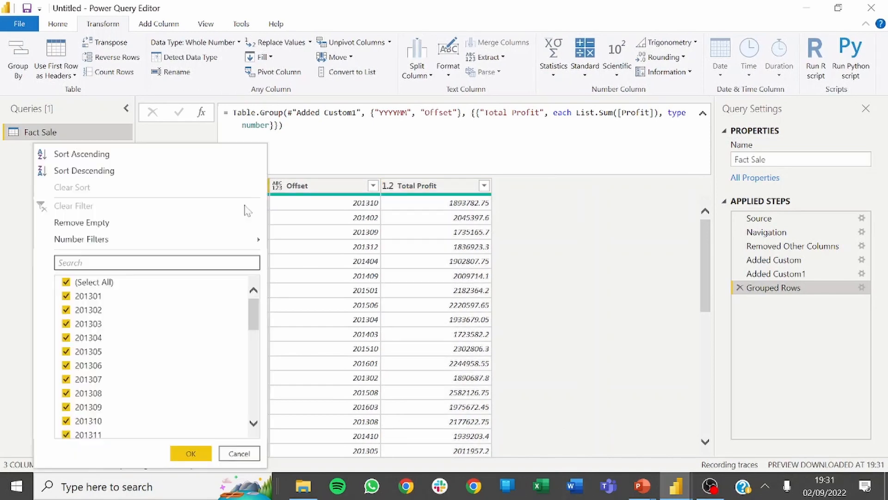
pyautogui.click(104, 155)
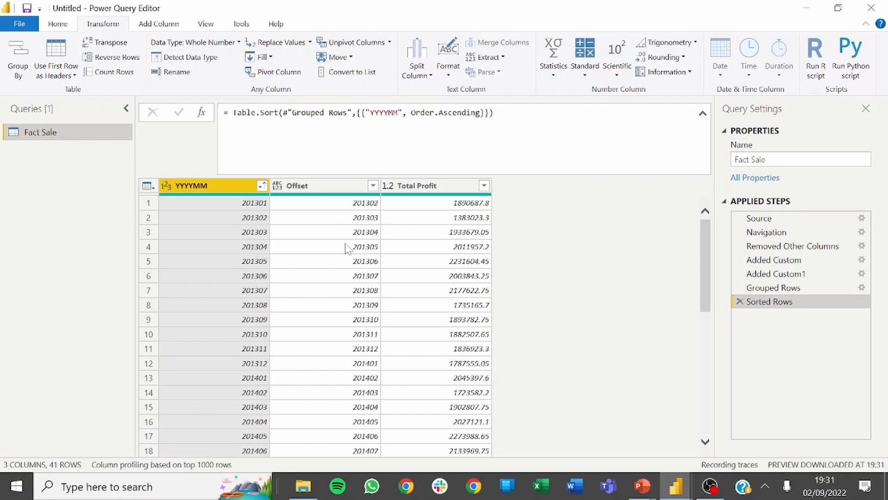
# Add a custom step after Sorted Rows and make #"Sorted Rows" the first argument of a Table.NestedJoin( formula on its own line.
pyautogui.click(210, 111)
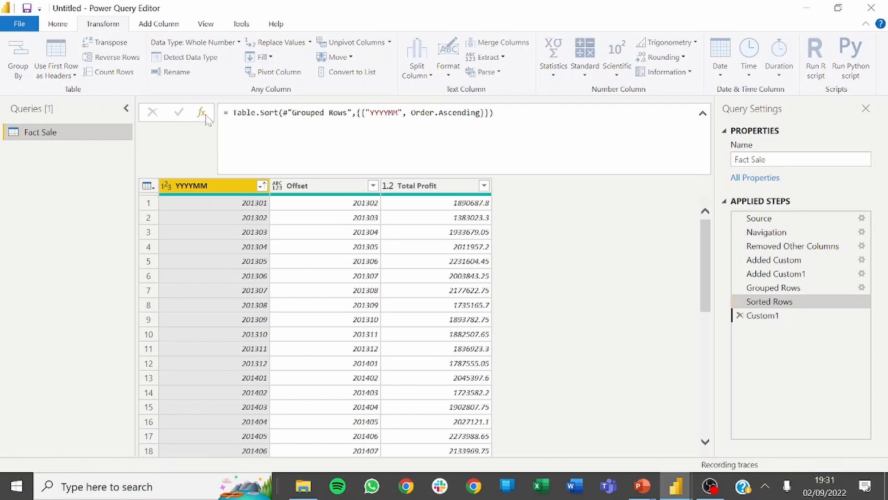
pyautogui.click(694, 118)
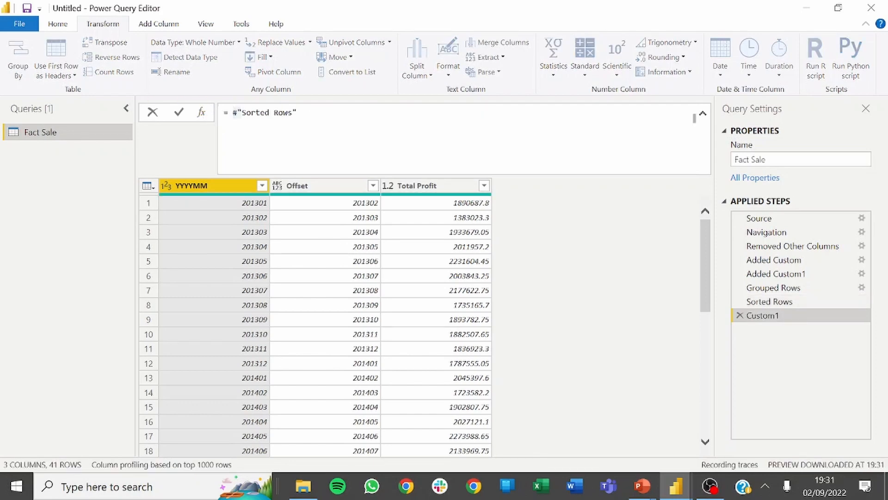
pyautogui.write('Table')
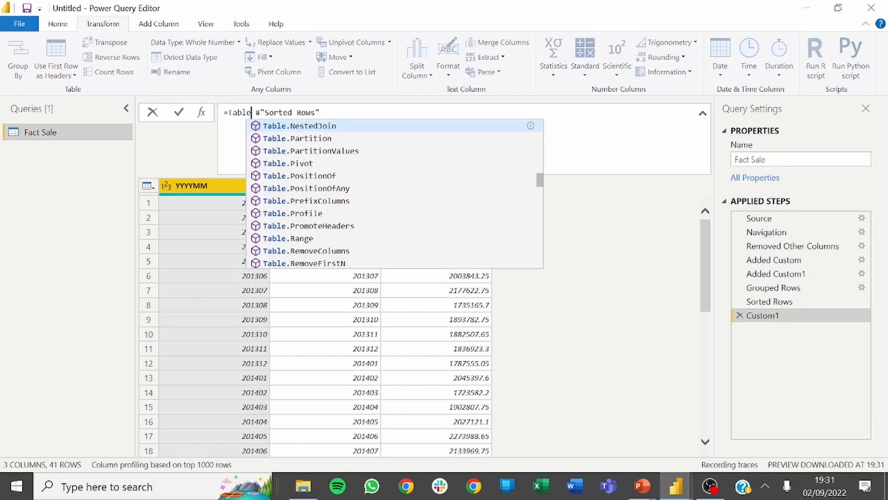
pyautogui.write('.')
pyautogui.press('Tab')
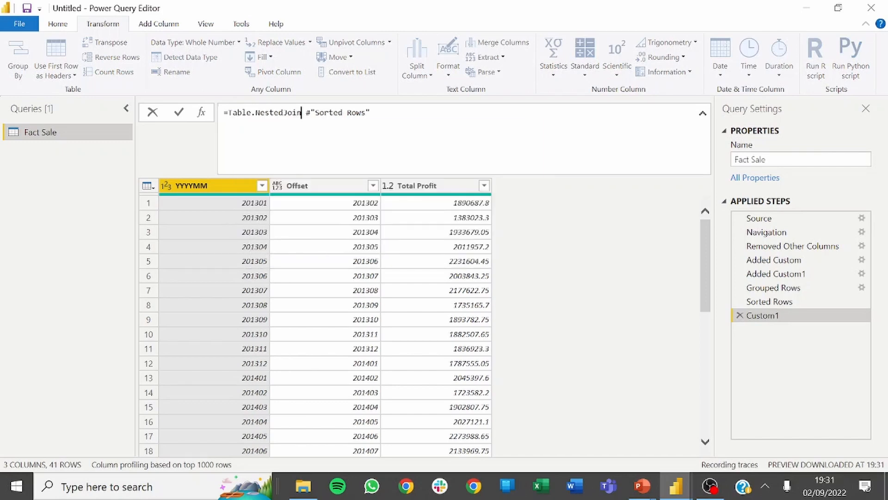
pyautogui.write('(')
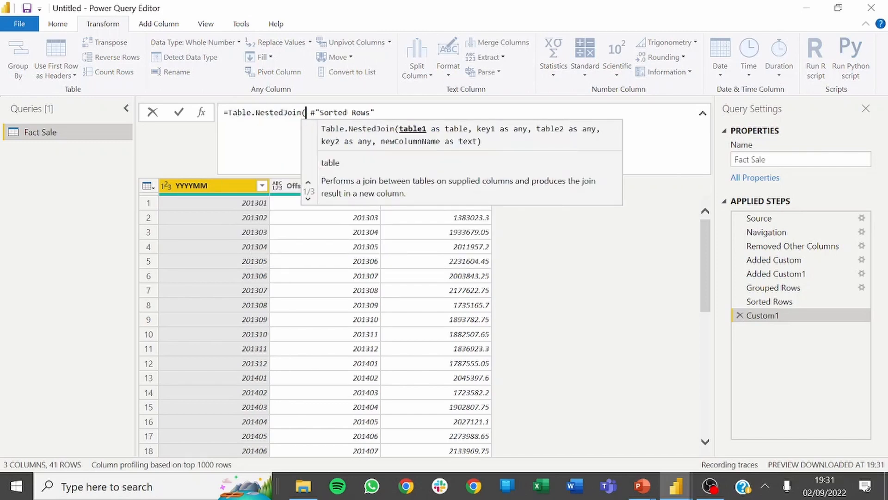
pyautogui.hotkey('shift', 'Return')
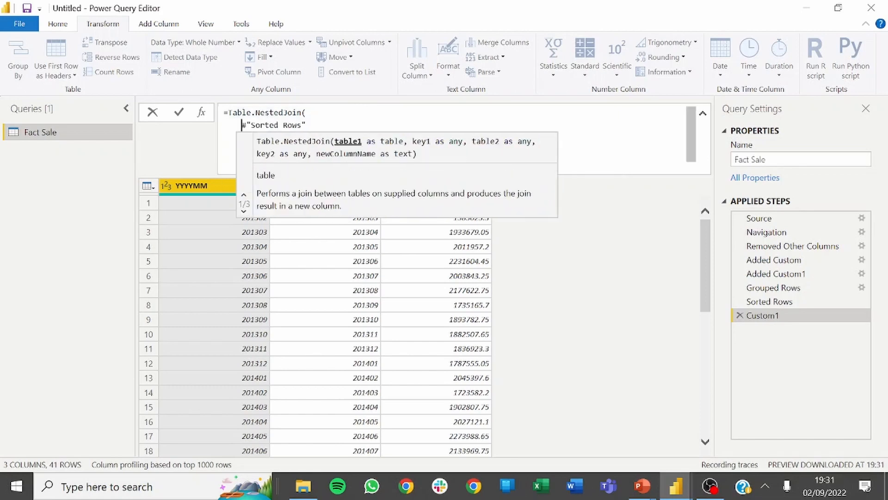
pyautogui.click(324, 125)
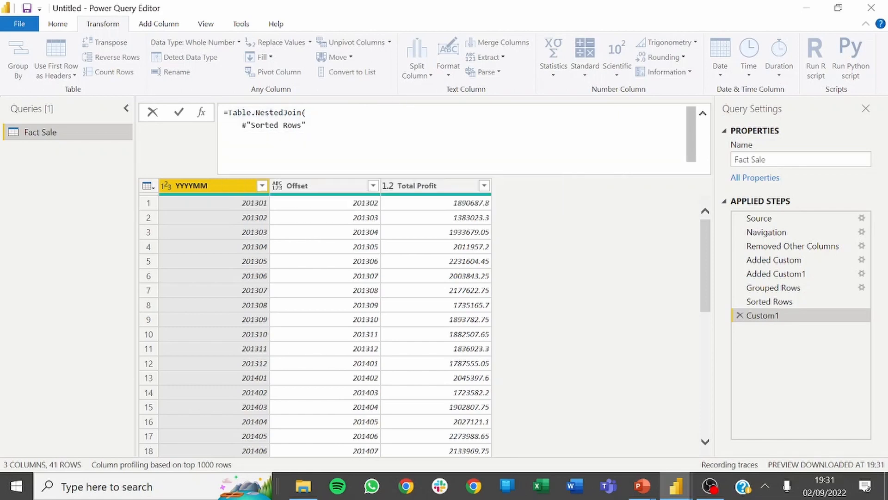
pyautogui.write(',')
pyautogui.hotkey('shift', 'Return')
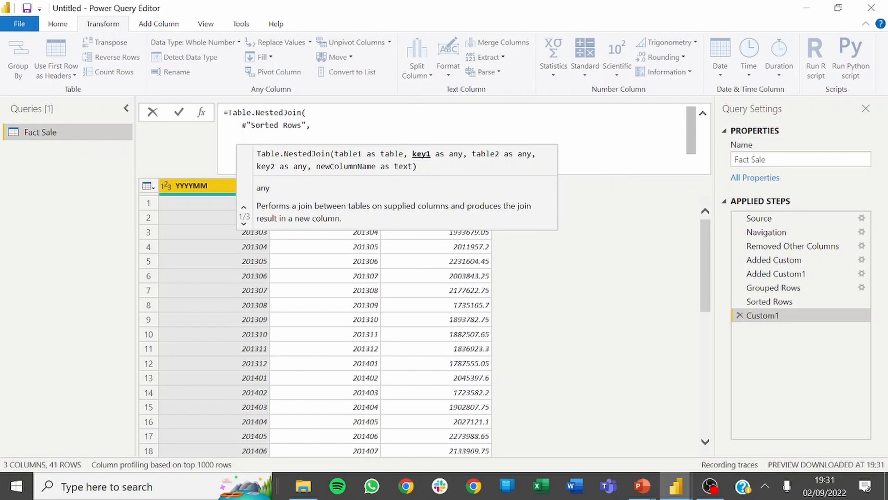
# Add "YYYYMM" as the join's first key and #"Sorted Rows" as its second table, each on a separate line.
pyautogui.write('"YYYY')
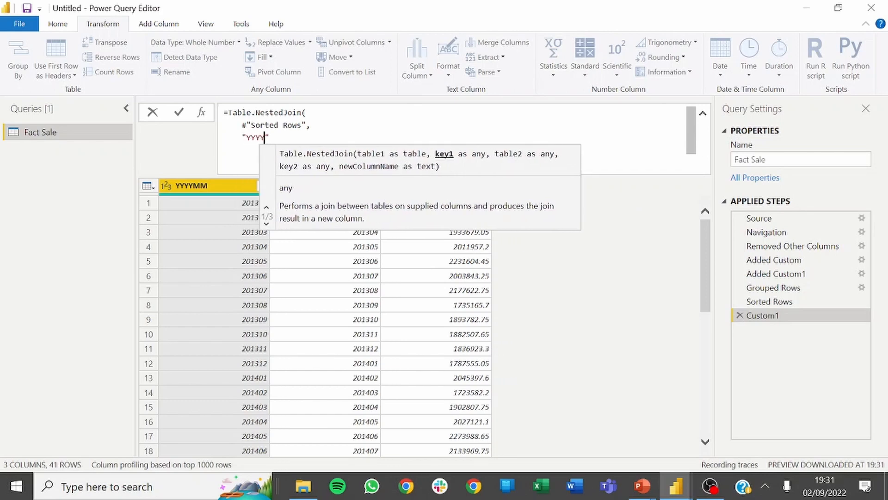
pyautogui.write('MM"')
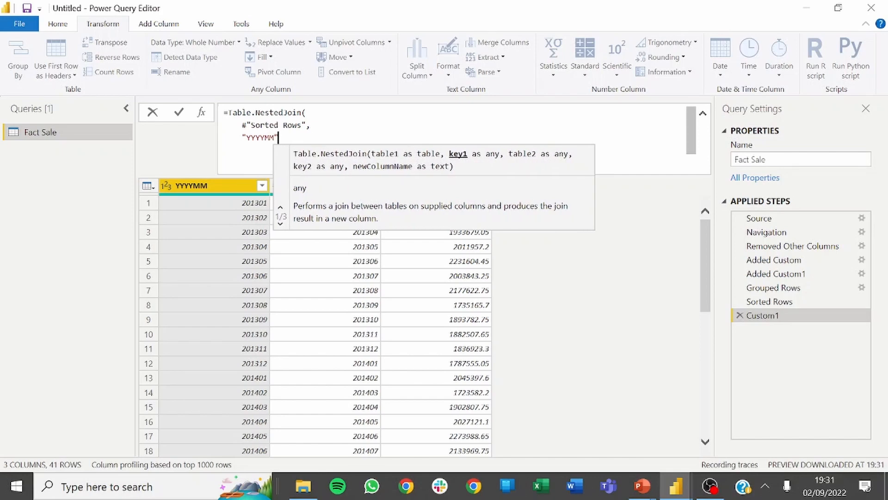
pyautogui.write(',')
pyautogui.press('Return')
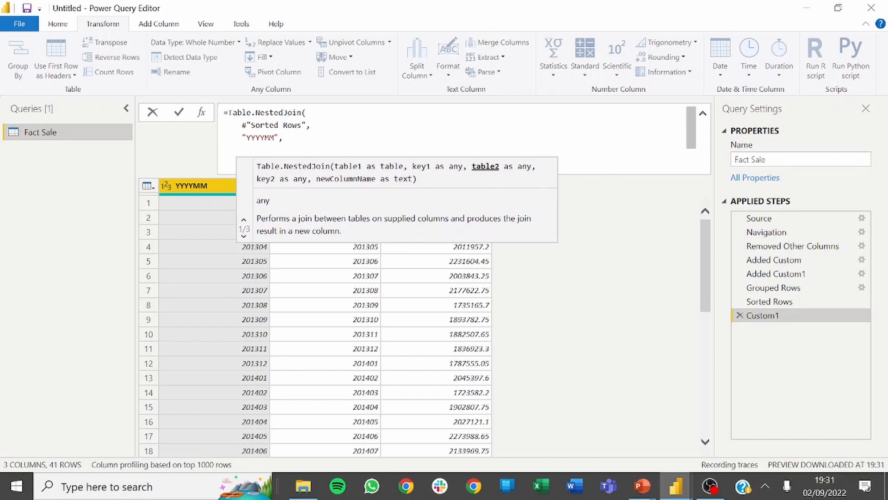
pyautogui.write('#')
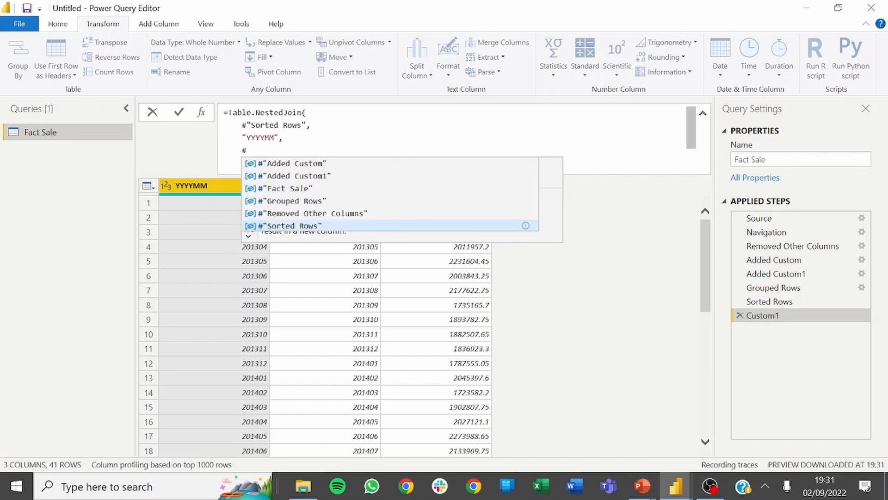
pyautogui.press('Tab')
pyautogui.write(',')
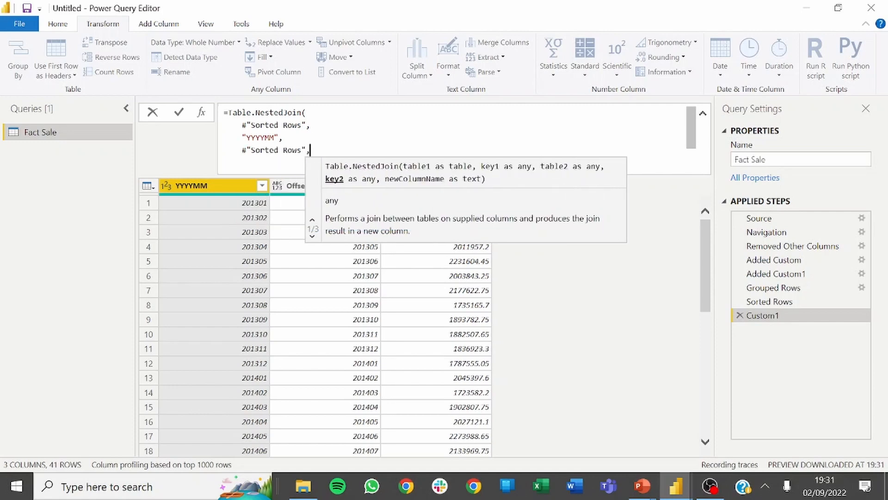
pyautogui.press('Return')
# Enter "Offset" with a capital O as the second table's join key, followed by a comma and a new line.
pyautogui.write('"')
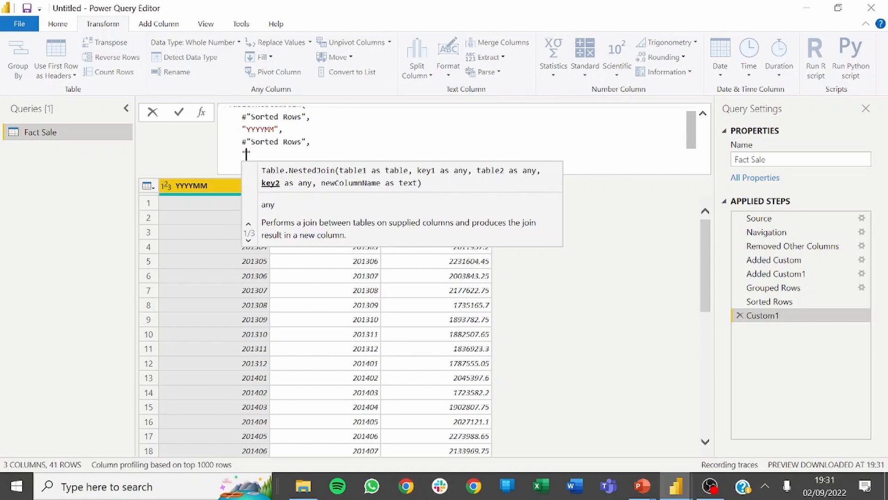
pyautogui.write('offse')
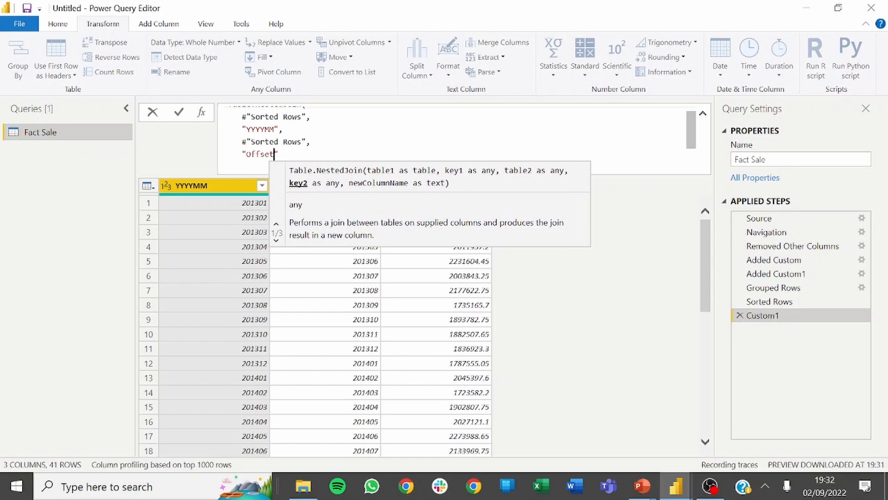
pyautogui.write('t')
pyautogui.press('Left')
pyautogui.press('Left')
pyautogui.press('Left')
pyautogui.press('Left')
pyautogui.press('Left')
pyautogui.press('BackSpace')
pyautogui.write('O')
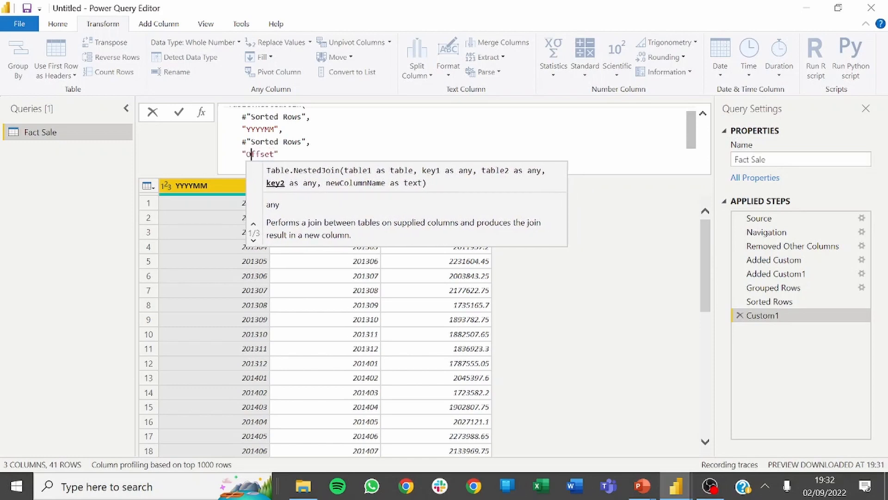
pyautogui.press('End')
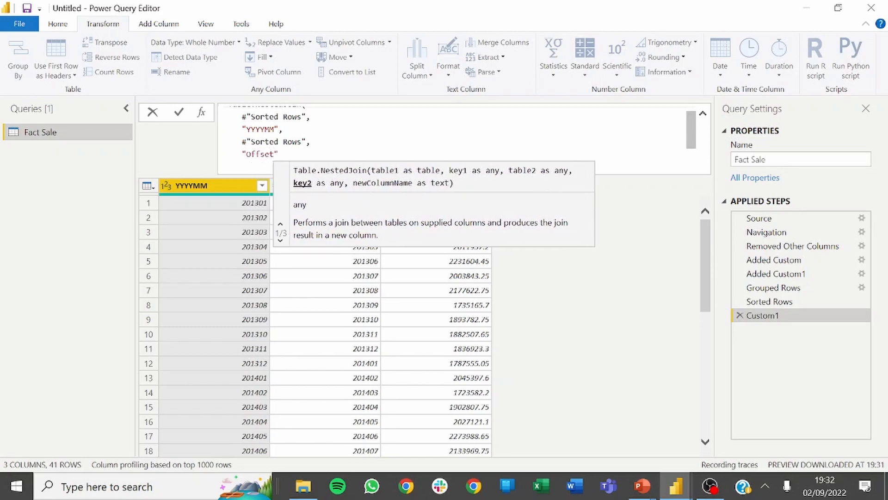
pyautogui.write(',')
pyautogui.press('Return')
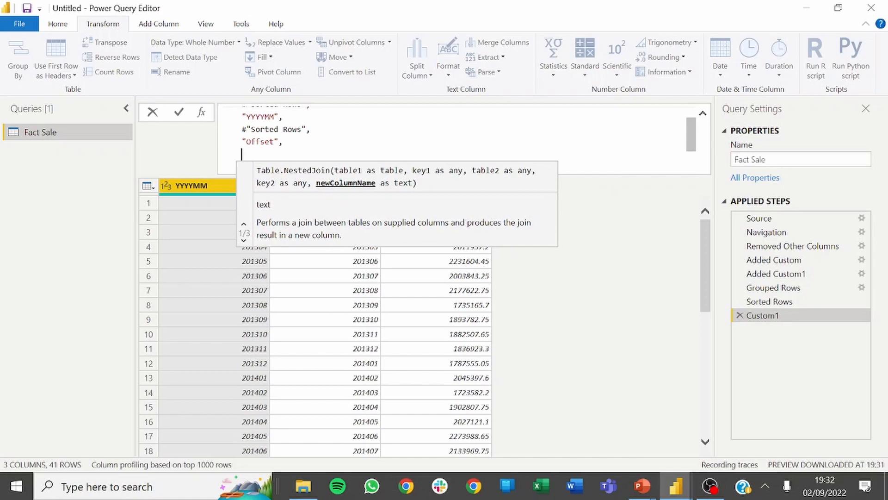
pyautogui.write('Inter')
pyautogui.press('BackSpace')
pyautogui.press('BackSpace')
pyautogui.press('BackSpace')
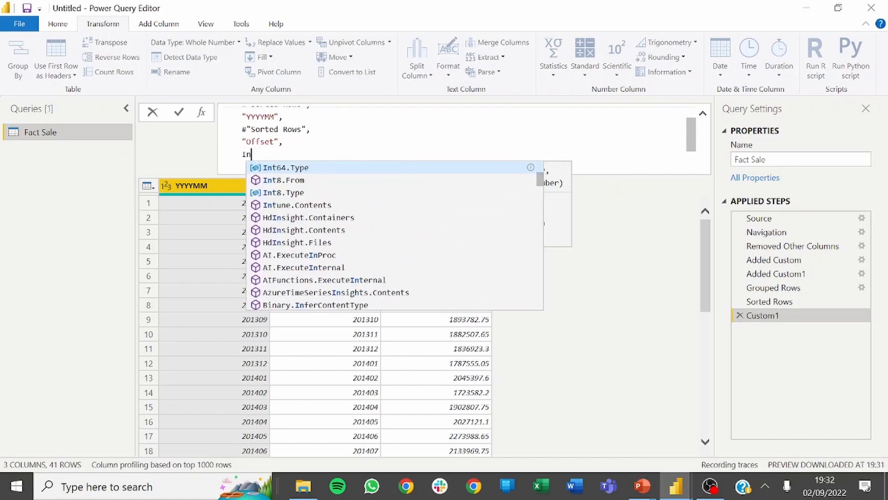
pyautogui.press('BackSpace')
pyautogui.press('BackSpace')
# Try JoinKind.LeftOuter as the argument after "Offset", close the Table.NestedJoin formula with a parenthesis on its own line, and apply it.
pyautogui.write('Join')
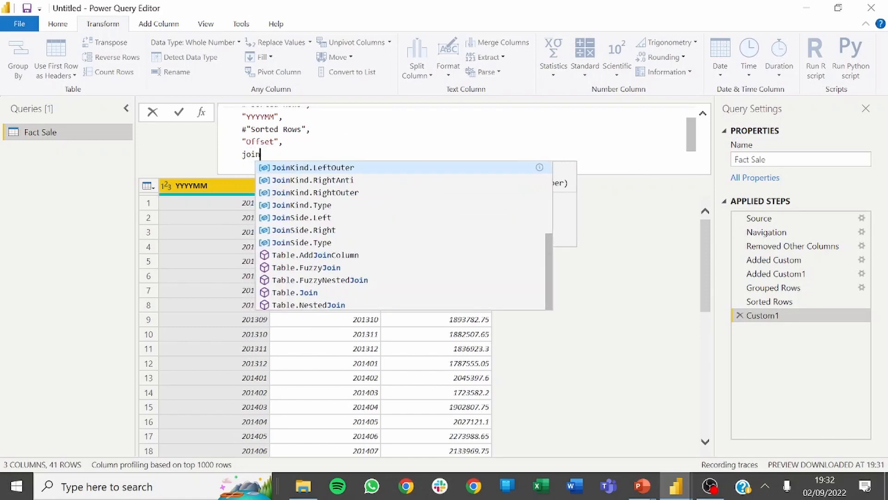
pyautogui.press('Tab')
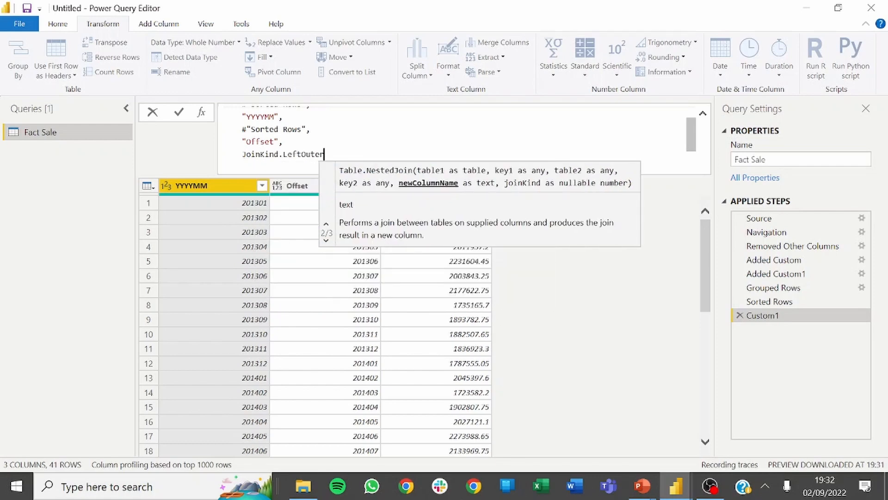
pyautogui.hotkey('shift', 'Return')
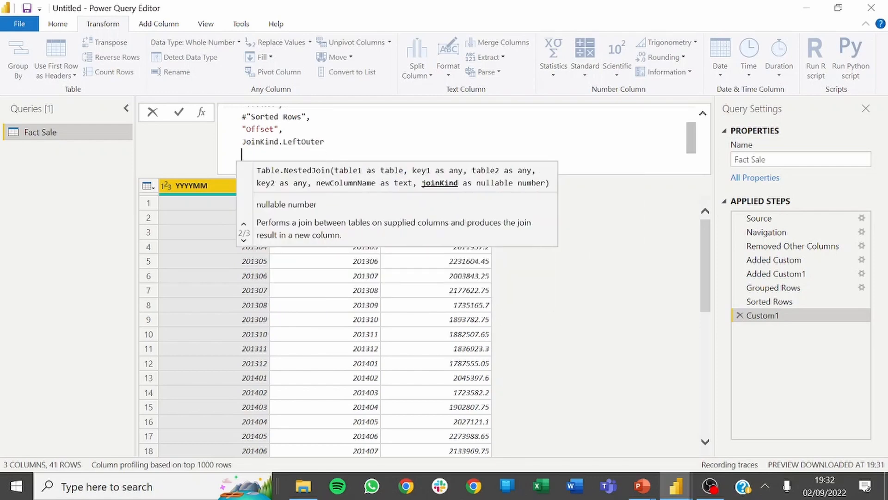
pyautogui.press('BackSpace')
pyautogui.write(')')
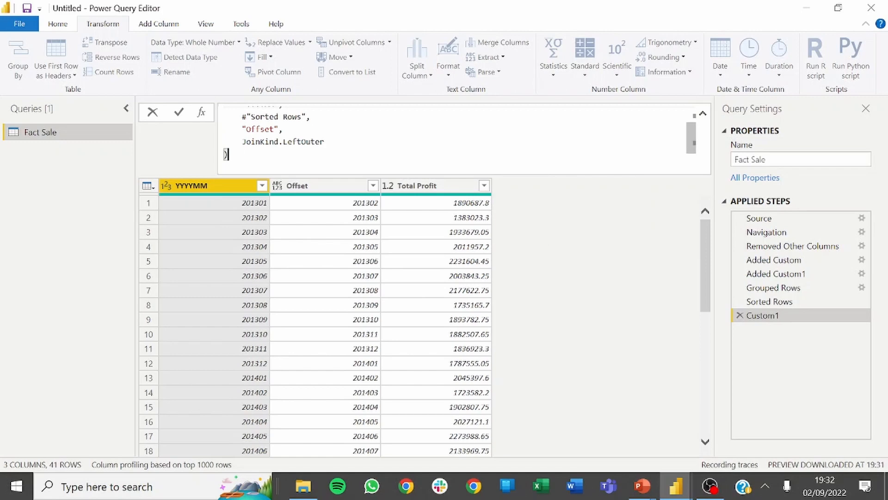
pyautogui.press('Return')
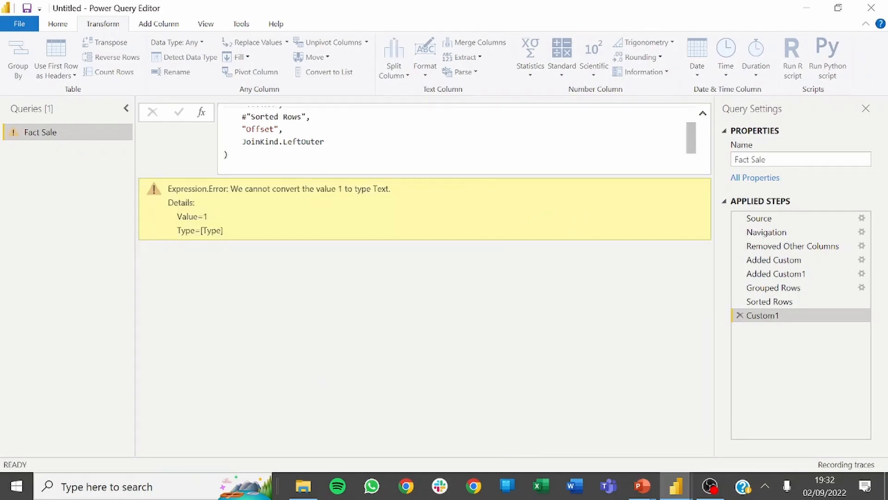
# Insert "Result" as the new column name between "Offset" and JoinKind.LeftOuter in the Table.NestedJoin formula and apply it.
pyautogui.scroll(2, 453, 139)
pyautogui.scroll(-1, 454, 139)
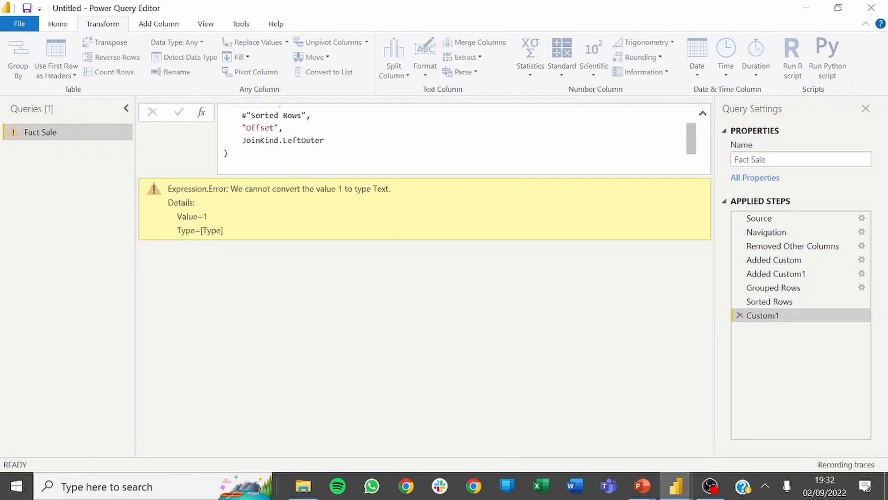
pyautogui.click(283, 128)
pyautogui.press('Return')
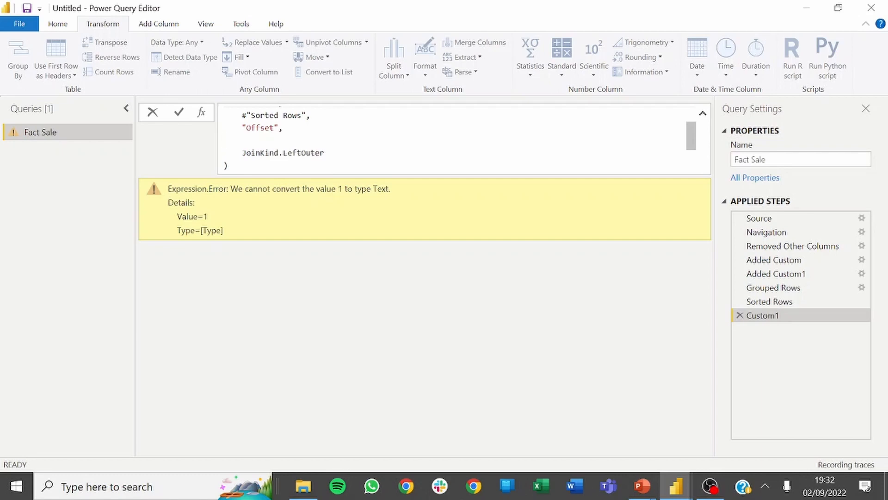
pyautogui.press('BackSpace')
pyautogui.press('BackSpace')
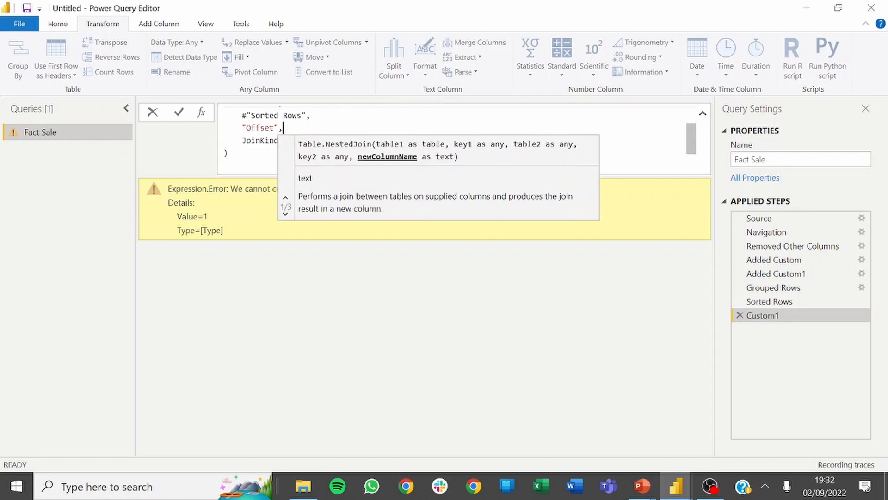
pyautogui.write('.')
pyautogui.press('BackSpace')
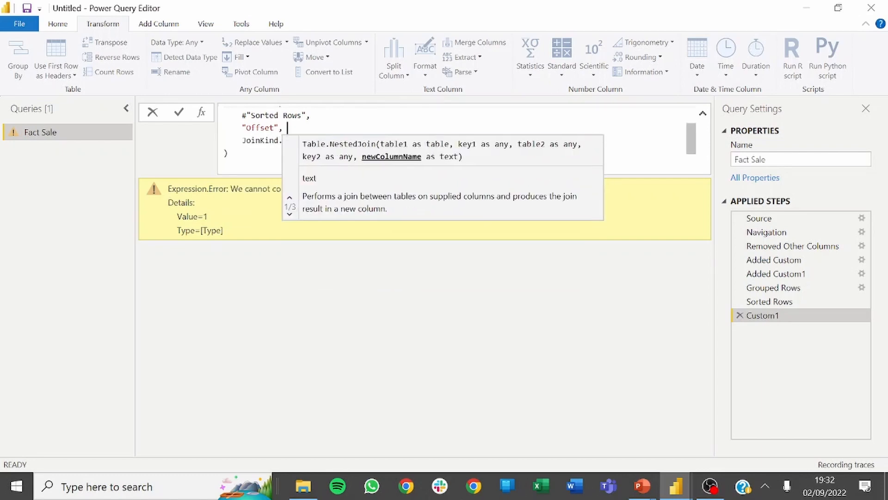
pyautogui.write('," ,')
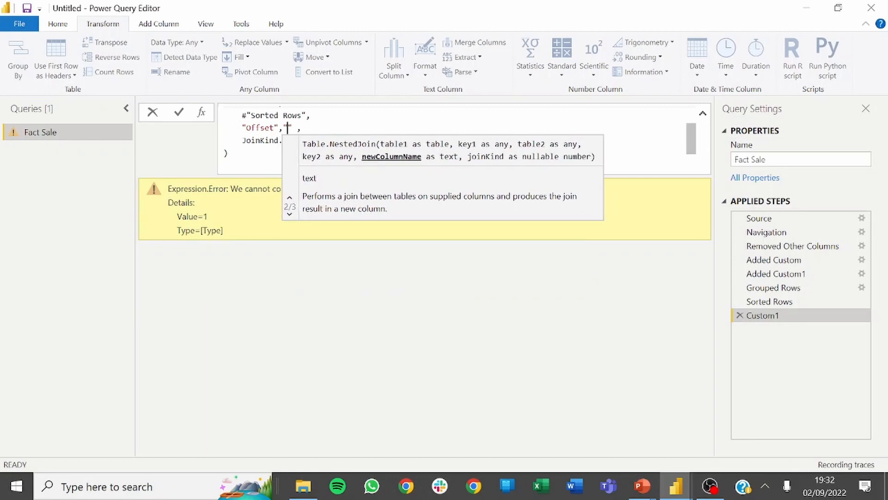
pyautogui.write('Result')
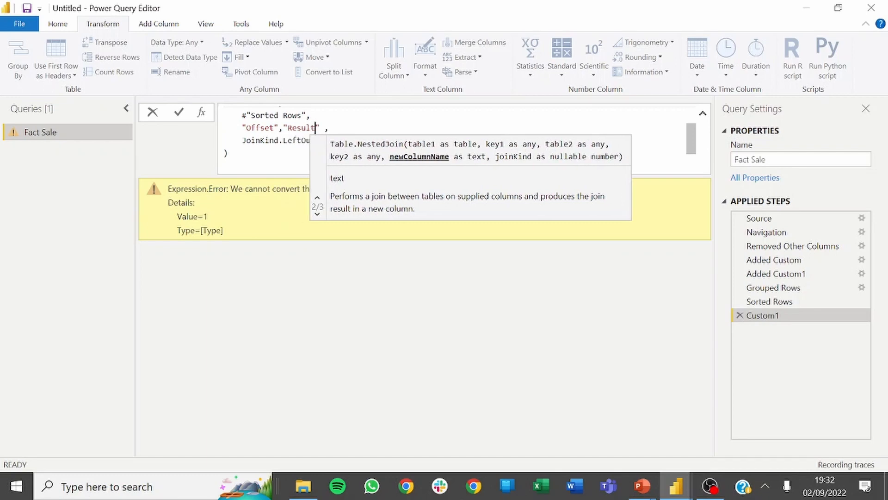
pyautogui.press('Return')
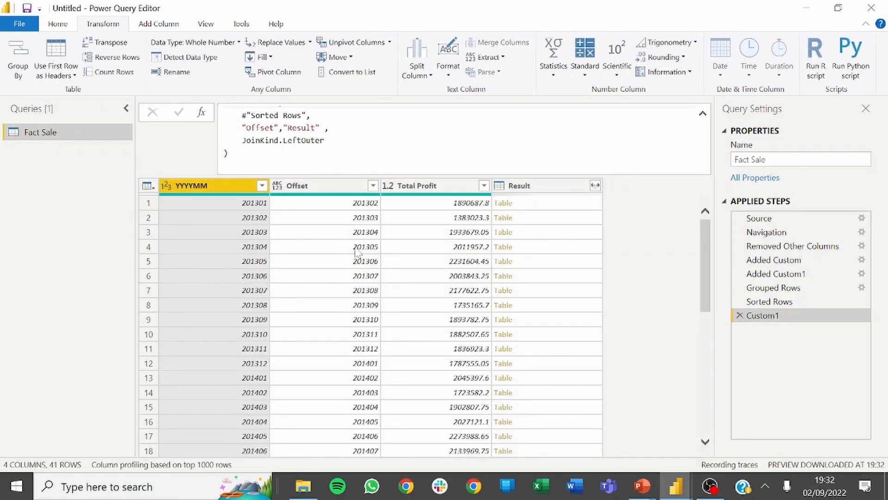
# Expand the Result column to only Total Profit, without using the original column name as prefix.
pyautogui.click(596, 186)
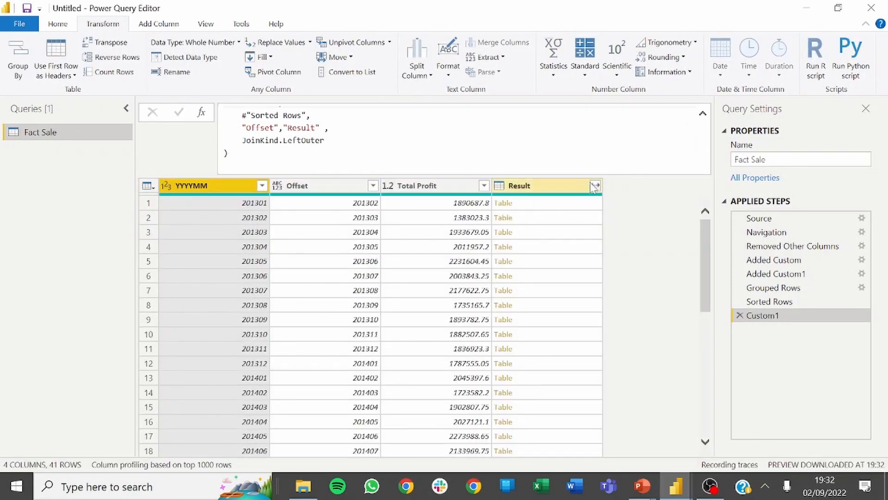
pyautogui.click(402, 255)
pyautogui.click(405, 269)
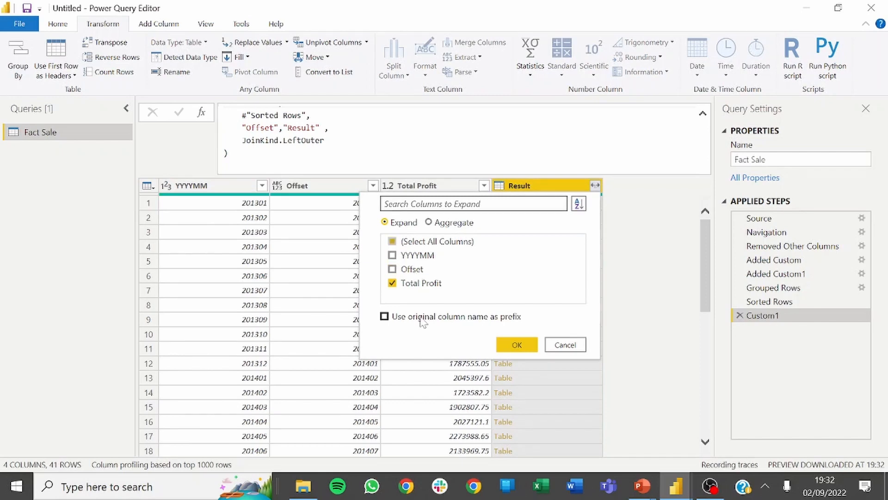
pyautogui.click(517, 345)
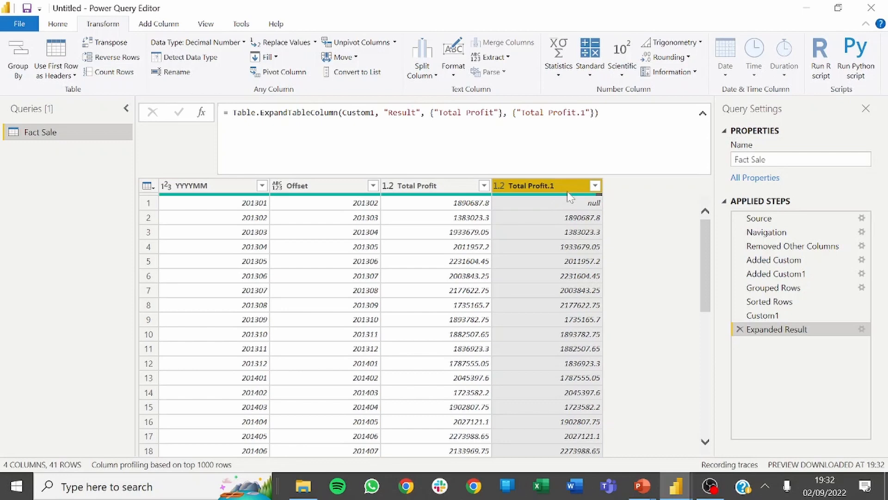
# Rename the expanded column to "Total Profit PM" within the Table.ExpandTableColumn formula.
pyautogui.click(584, 113)
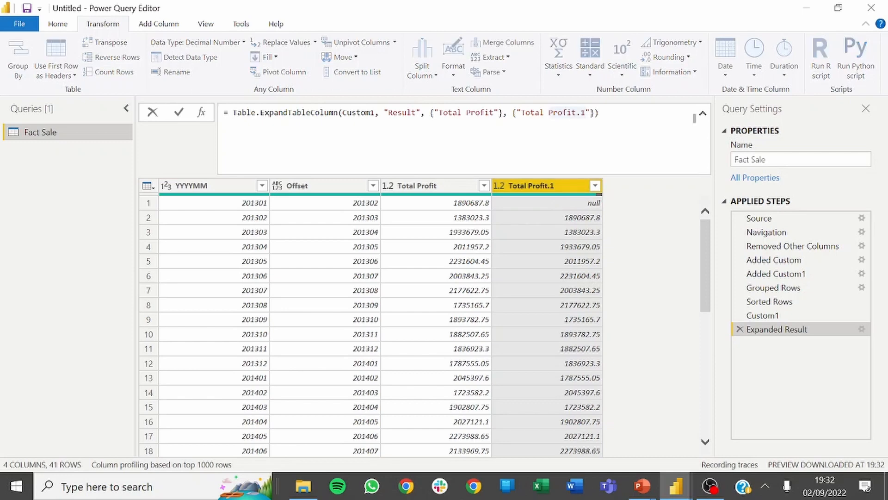
pyautogui.press('BackSpace')
pyautogui.press('BackSpace')
pyautogui.write('PM')
pyautogui.press('Return')
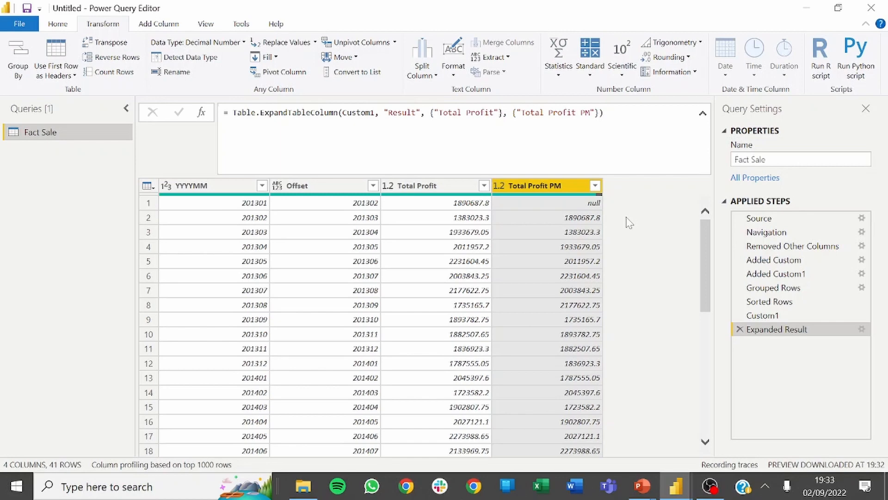
# Check the task instructions slide, and start a custom column with the formula [Total Profit] - [Total Profit PM].
pyautogui.hotkey('alt', 'Tab')
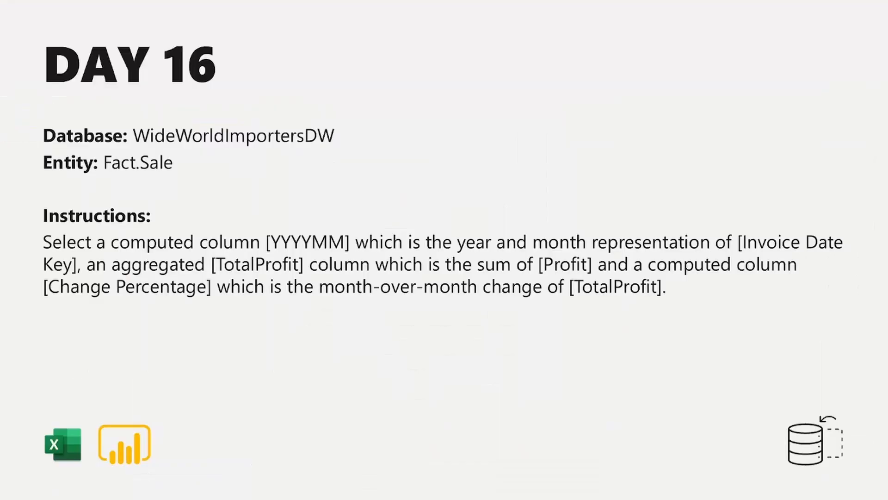
pyautogui.hotkey('alt', 'Tab')
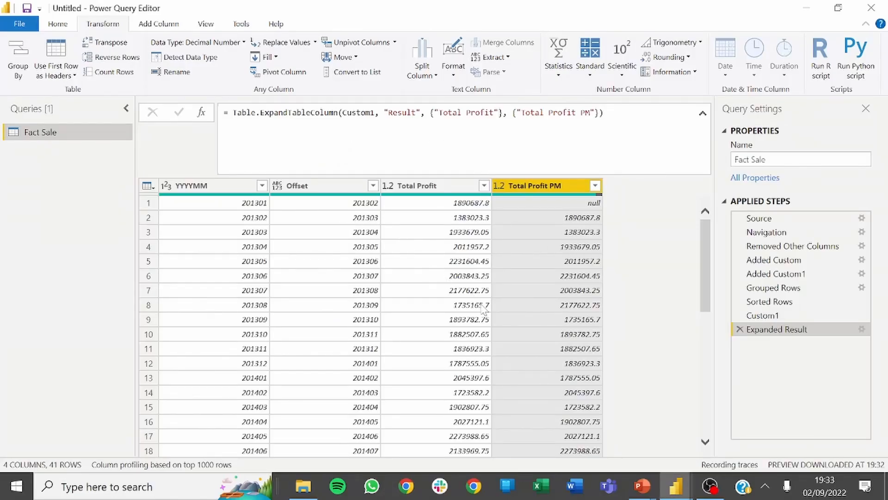
pyautogui.click(167, 26)
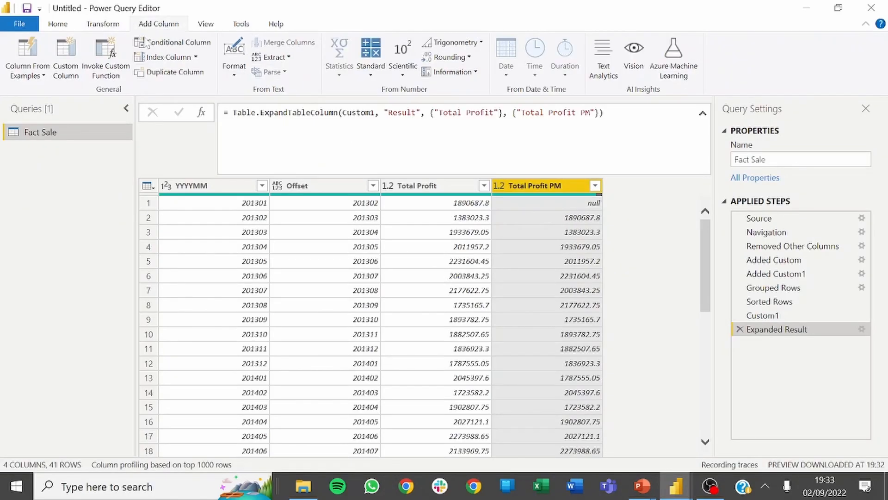
pyautogui.click(63, 57)
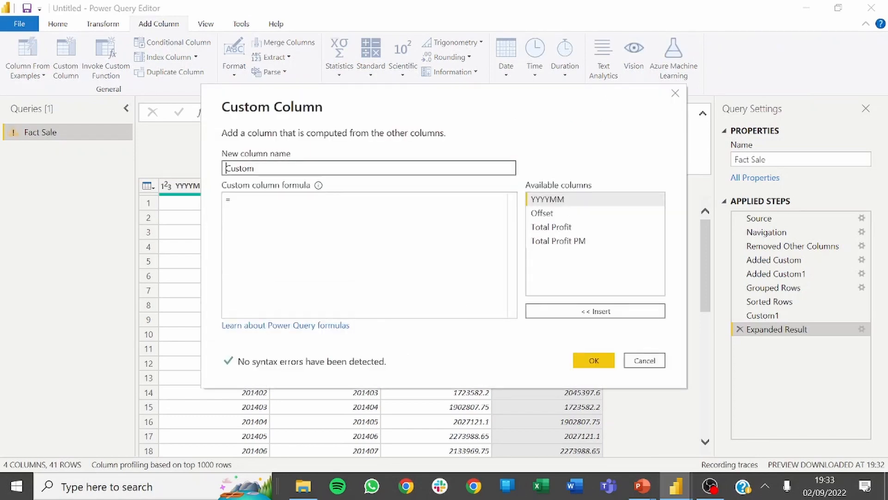
pyautogui.doubleClick(551, 227)
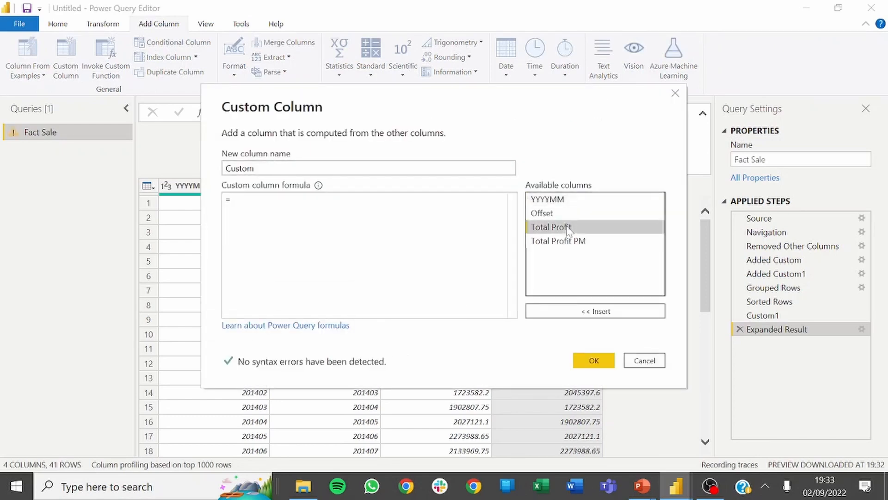
pyautogui.write('-')
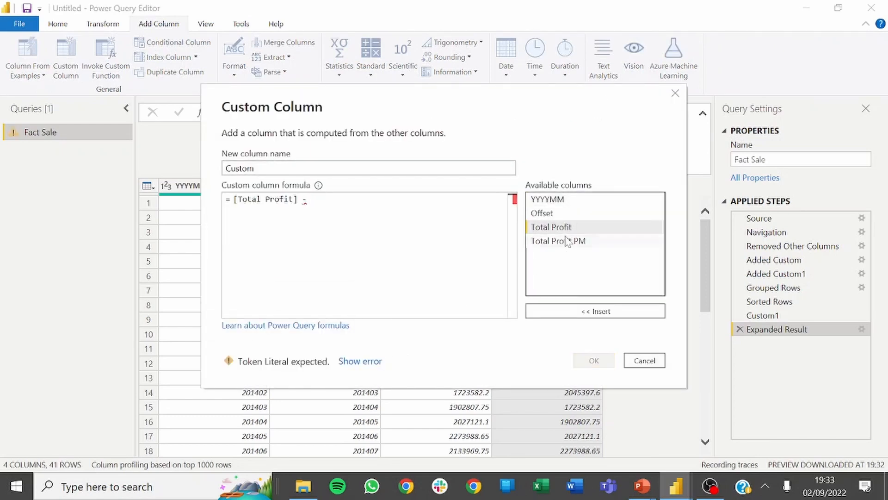
pyautogui.doubleClick(551, 241)
# Enclose the subtraction in parentheses, divide it by [Total Profit PM], and add the custom column.
pyautogui.write(')')
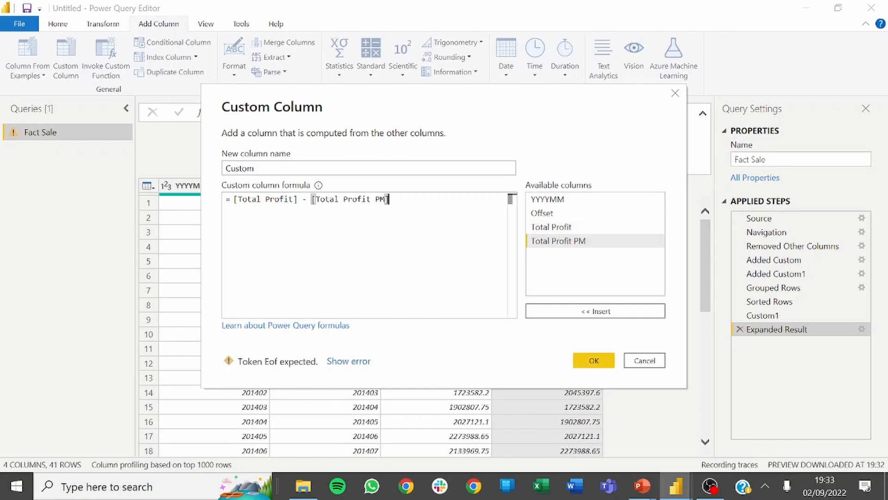
pyautogui.click(232, 200)
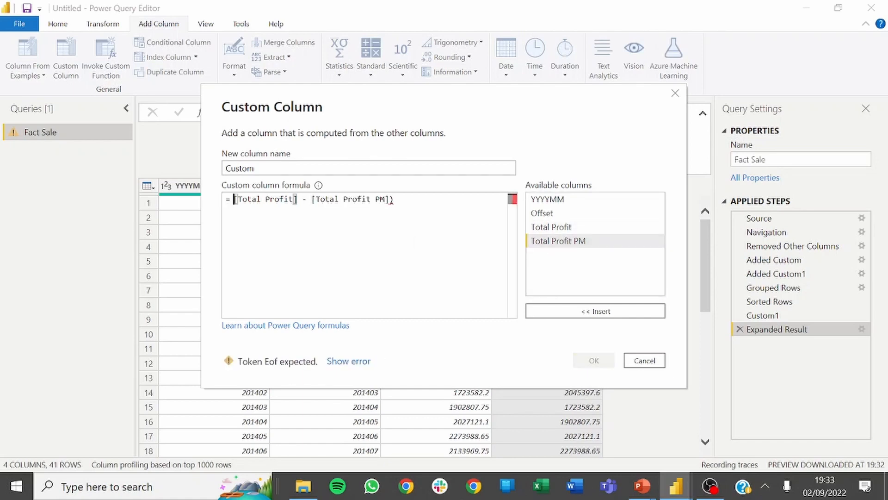
pyautogui.write('(')
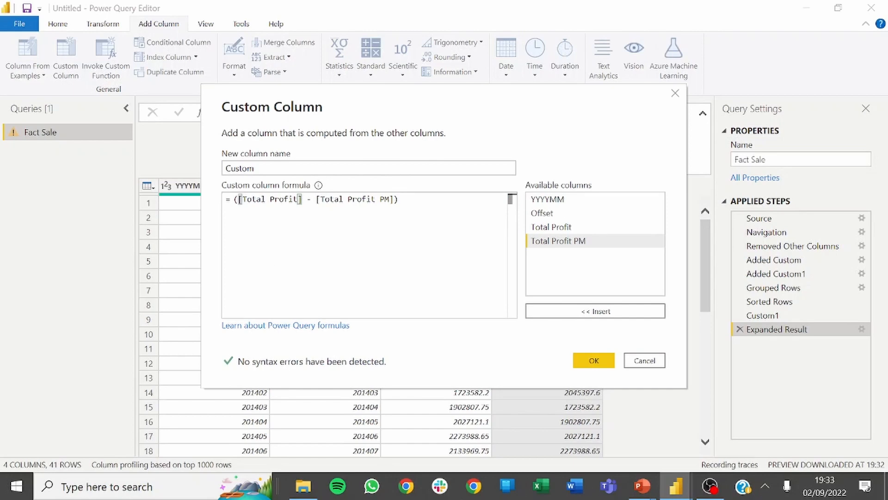
pyautogui.press('End')
pyautogui.write('/')
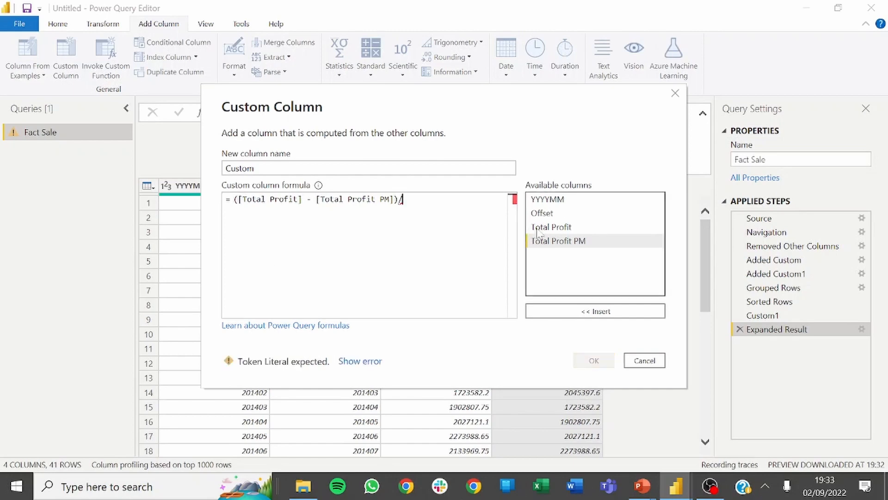
pyautogui.doubleClick(570, 244)
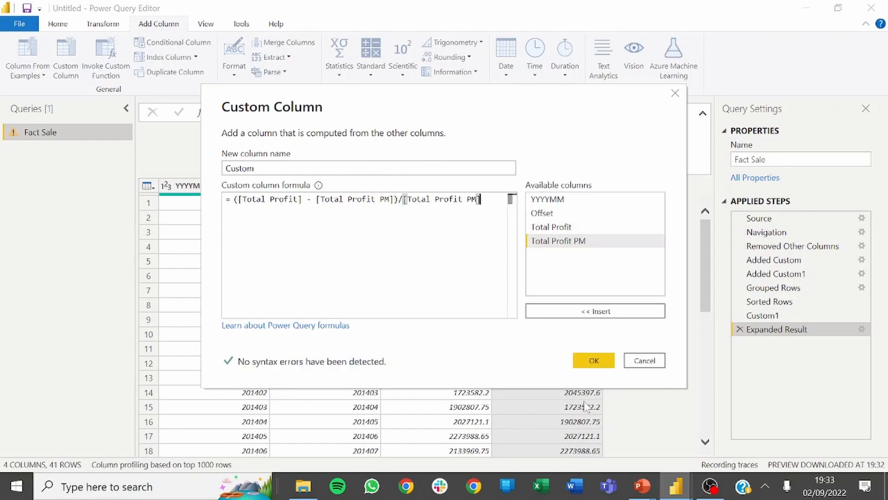
pyautogui.click(588, 361)
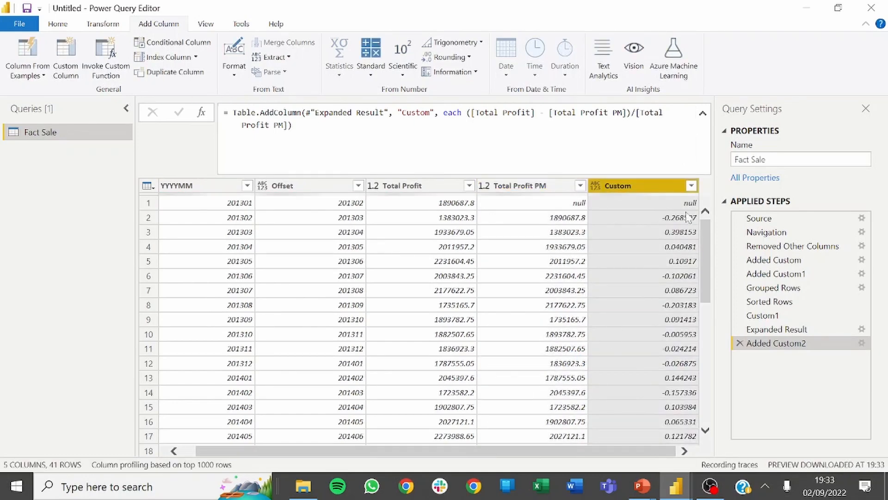
# Edit the Added Custom2 step's formula, putting the condition if [Total Profit PM] = null before the calculation.
pyautogui.click(862, 343)
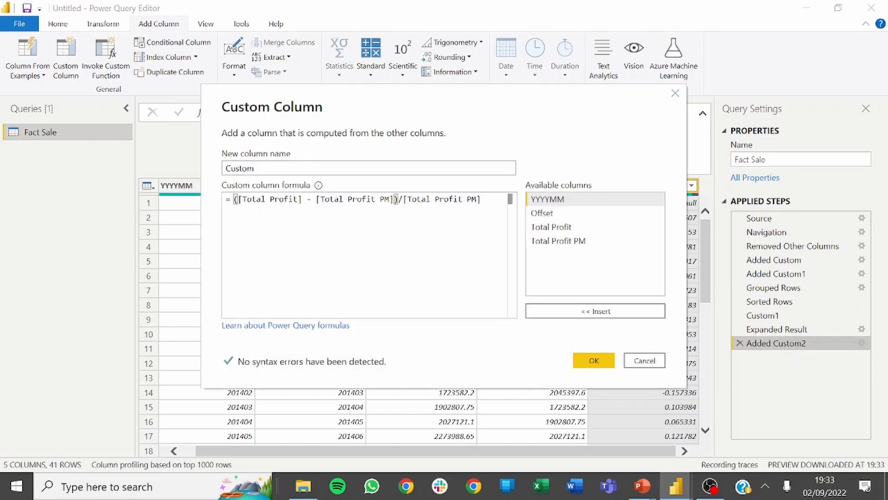
pyautogui.write('if')
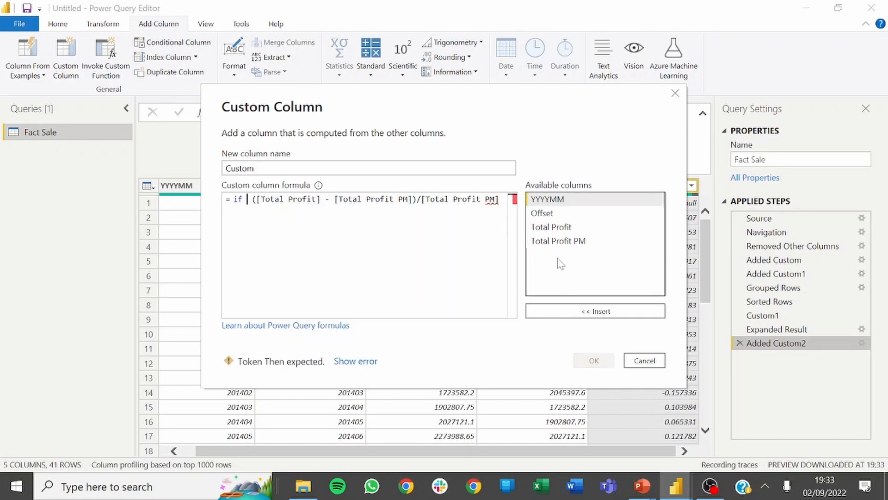
pyautogui.doubleClick(560, 242)
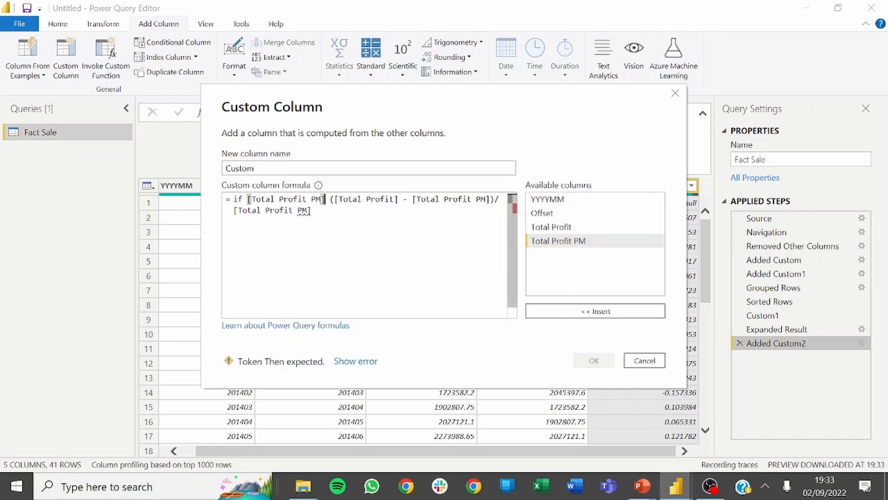
pyautogui.write('= nu;ll')
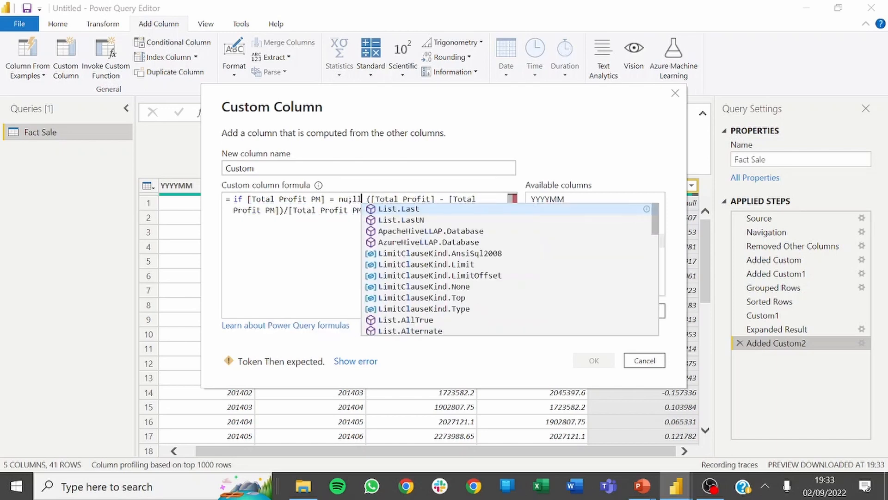
pyautogui.press('BackSpace')
pyautogui.press('BackSpace')
pyautogui.press('BackSpace')
pyautogui.write('ll')
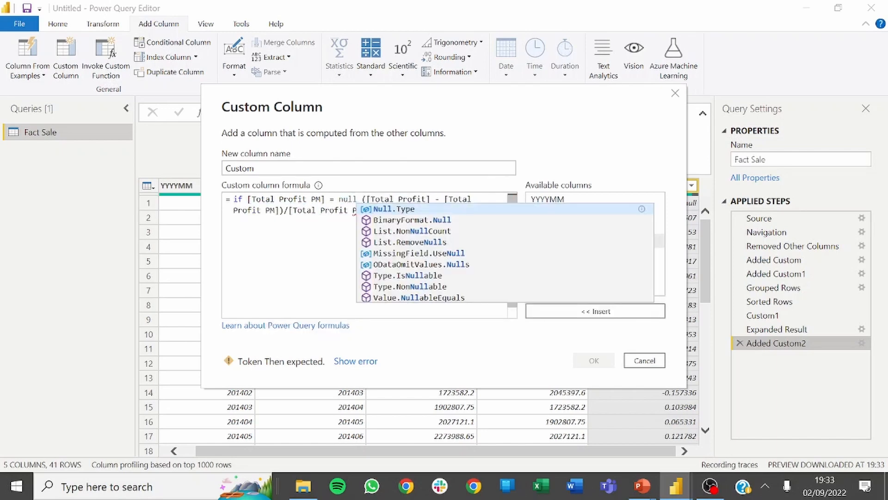
# Complete the condition with then 0 else ahead of the change calculation and apply the custom column formula.
pyautogui.write(' then  ')
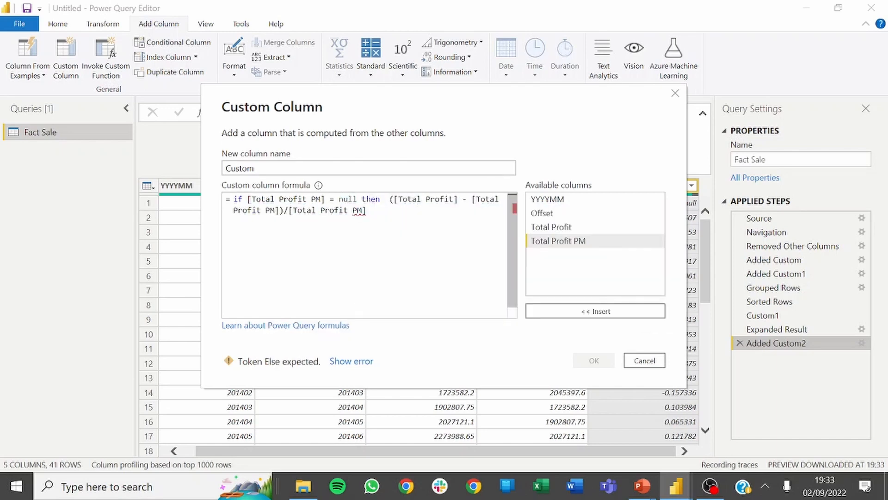
pyautogui.write('0')
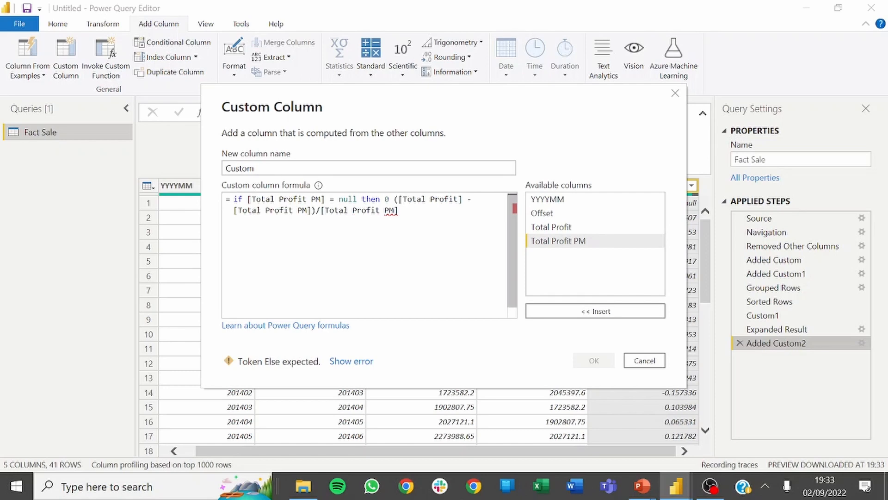
pyautogui.write(' else')
pyautogui.click(353, 276)
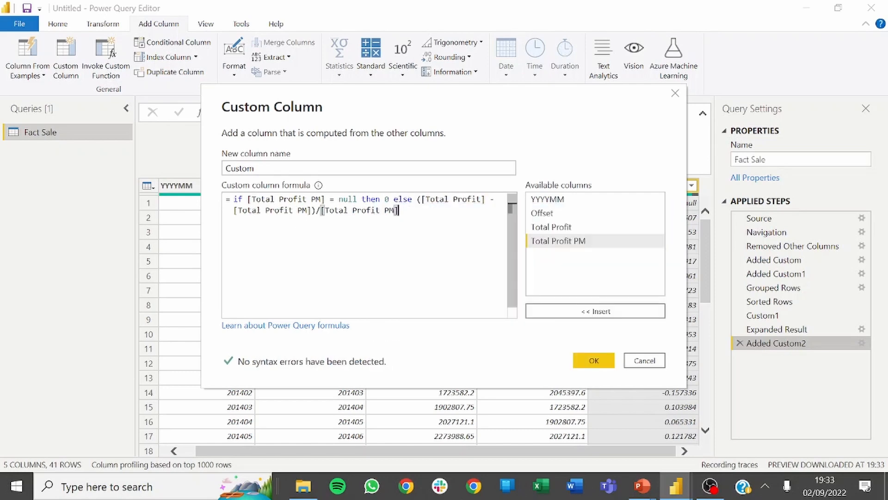
pyautogui.click(593, 360)
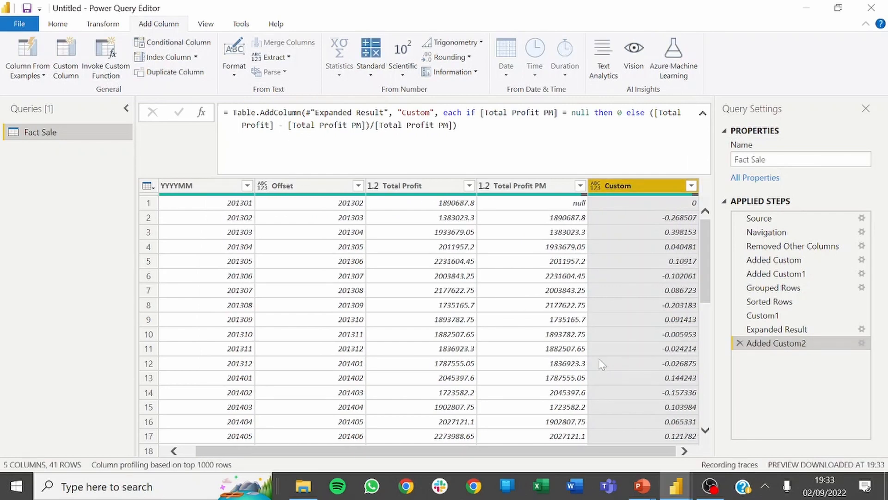
# Remove the Offset and Total Profit PM columns from the table.
pyautogui.click(518, 185)
pyautogui.keyDown('ctrl'); pyautogui.click(296, 185); pyautogui.keyUp('ctrl')
pyautogui.rightClick(299, 187)
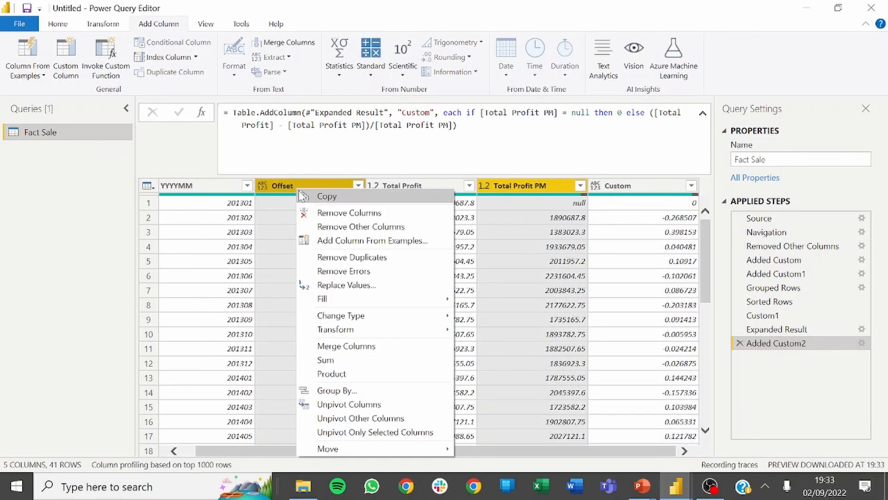
pyautogui.click(326, 212)
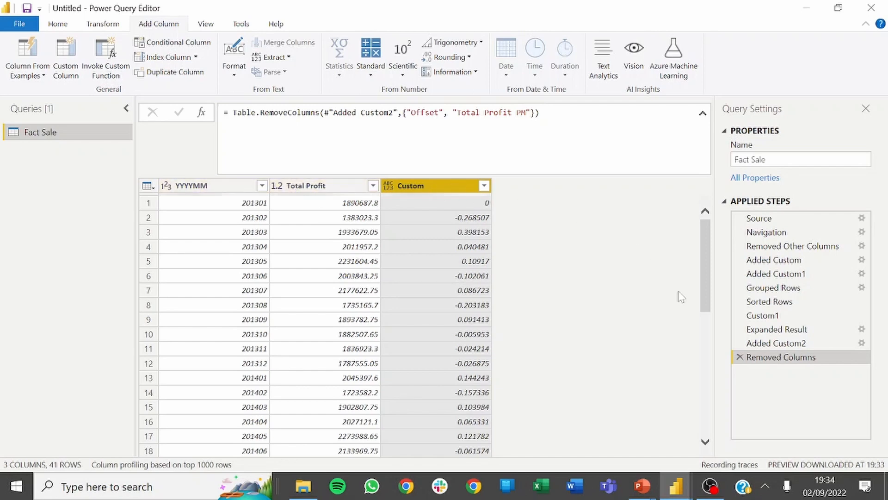
# In the Added Custom2 step's formula, replace the column name Custom with Per and apply it.
pyautogui.click(780, 316)
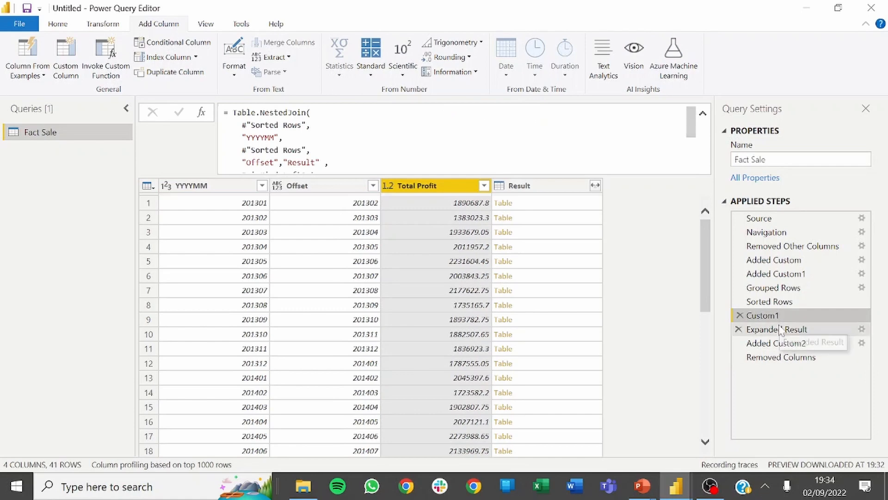
pyautogui.click(782, 330)
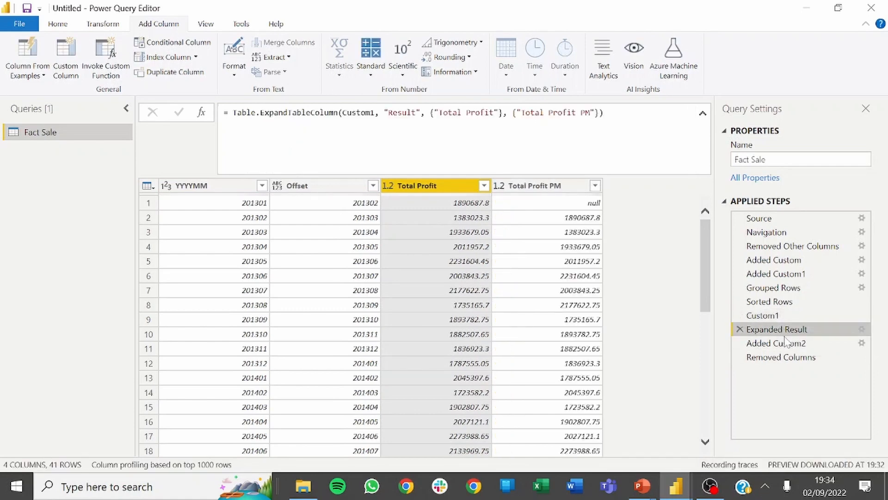
pyautogui.click(790, 343)
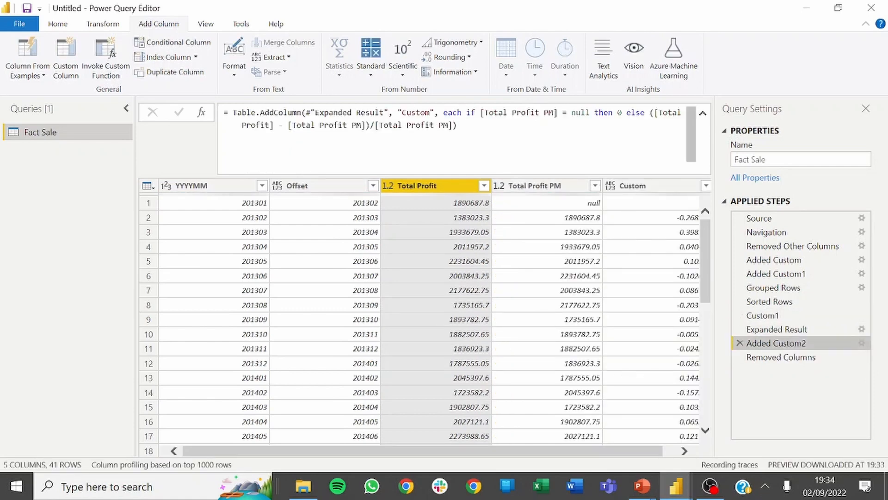
pyautogui.moveTo(429, 112); pyautogui.dragTo(401, 112)
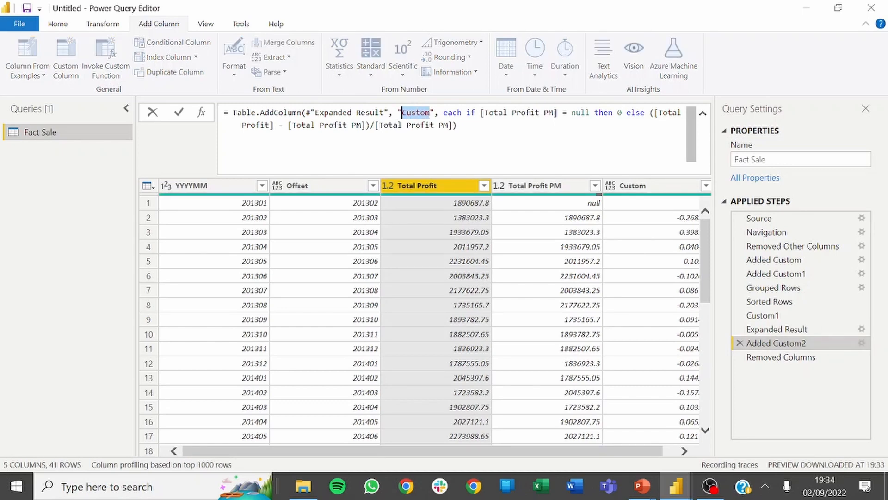
pyautogui.write('P')
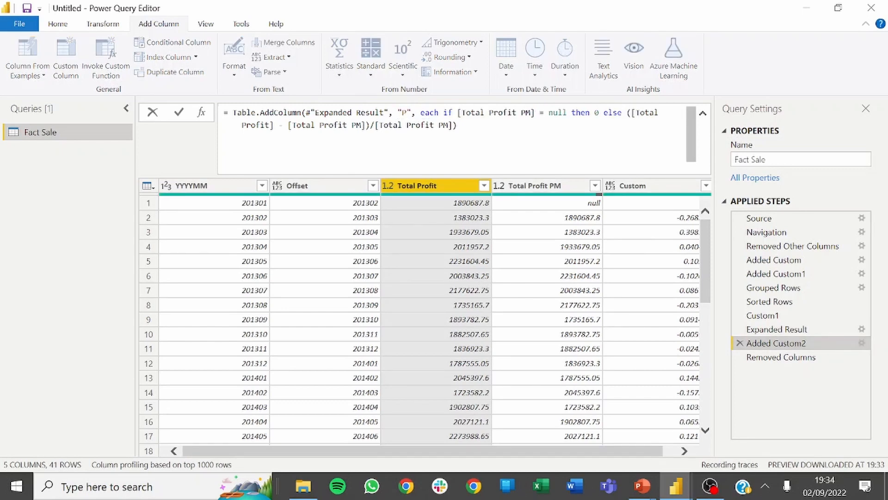
pyautogui.press('BackSpace')
pyautogui.write('Per')
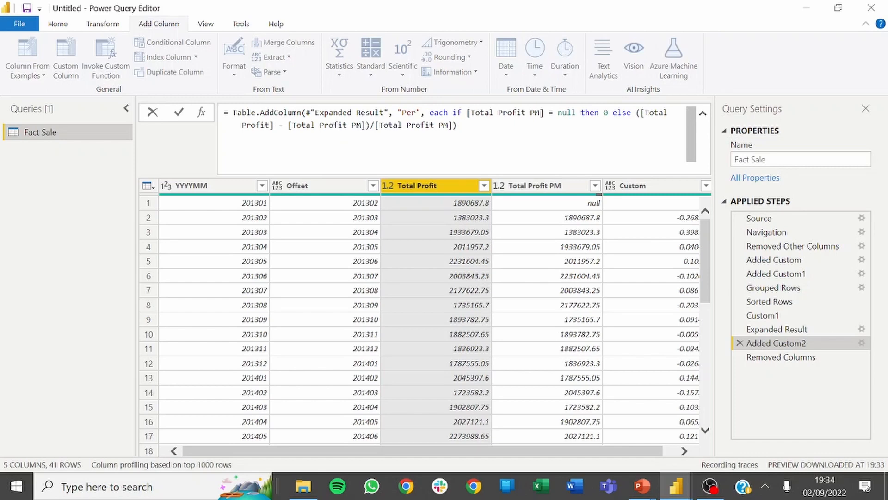
pyautogui.press('Return')
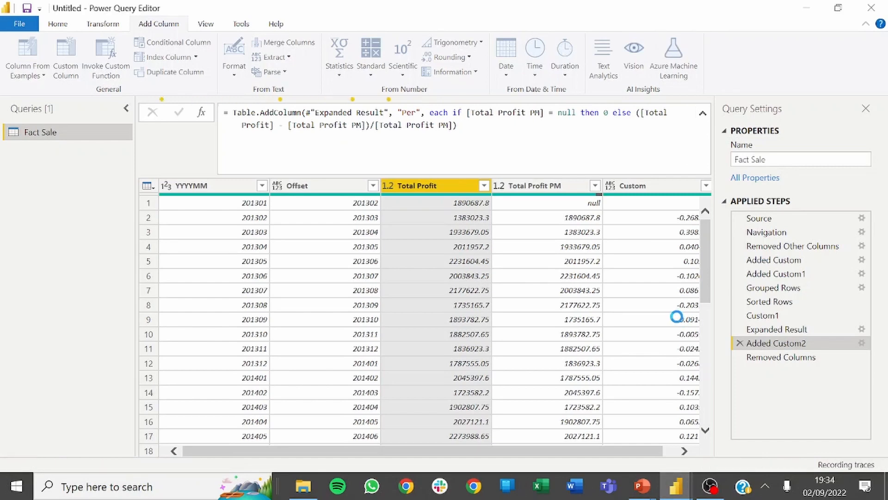
# Check the required column name on the Day 16 slide and complete the name in the Added Custom2 formula as Change Percentage.
pyautogui.hotkey('alt', 'Tab')
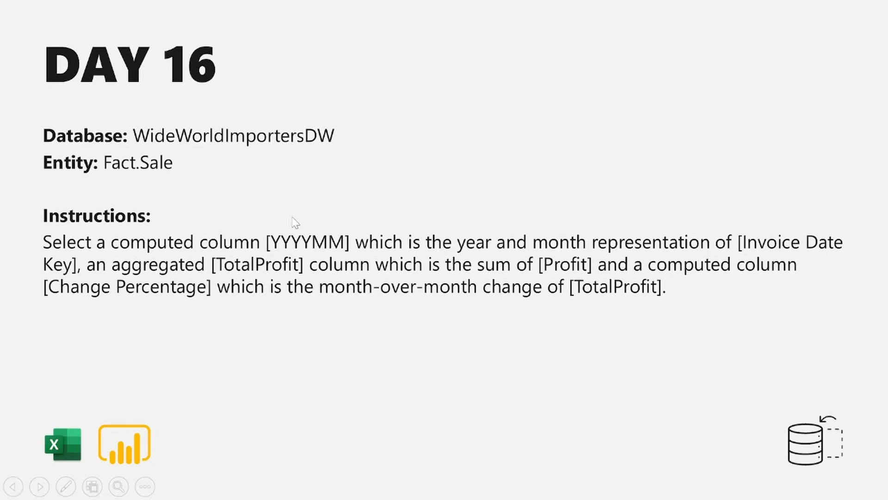
pyautogui.hotkey('alt', 'Tab')
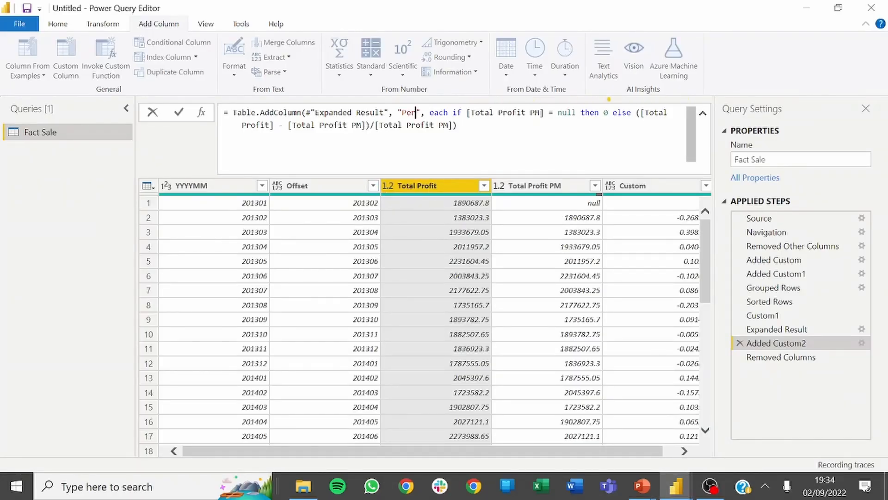
pyautogui.write('centage')
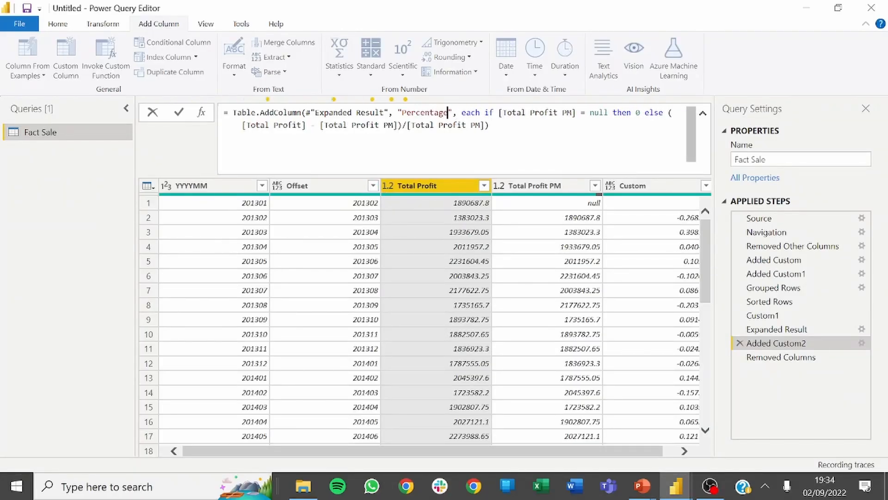
pyautogui.click(401, 113)
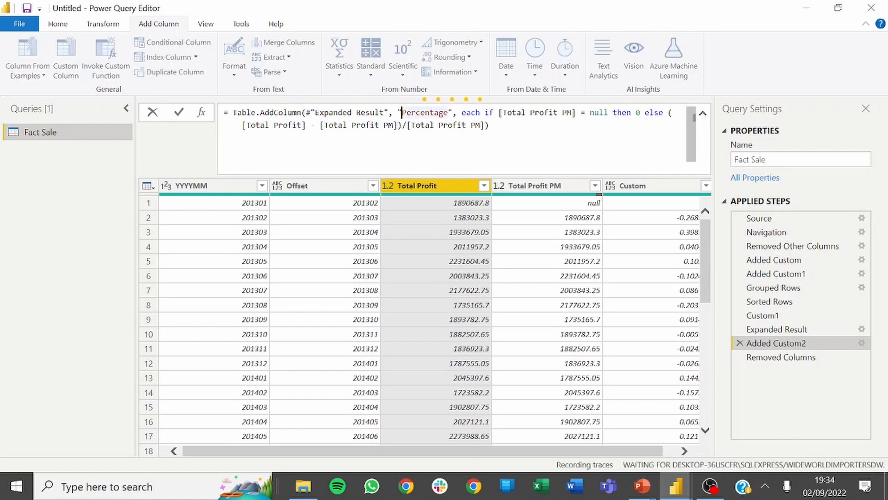
pyautogui.write('Chan')
pyautogui.write('ge')
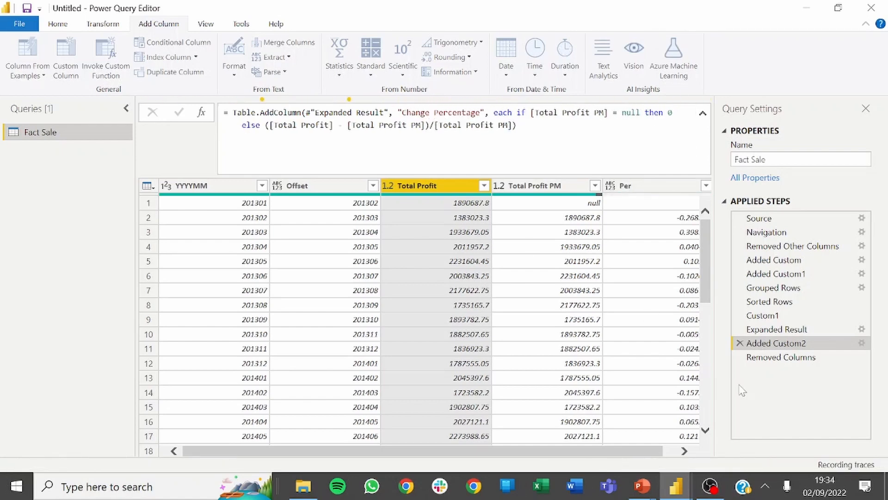
# Try to add Percentage.Type as a third argument to the Removed Columns step's formula.
pyautogui.click(765, 358)
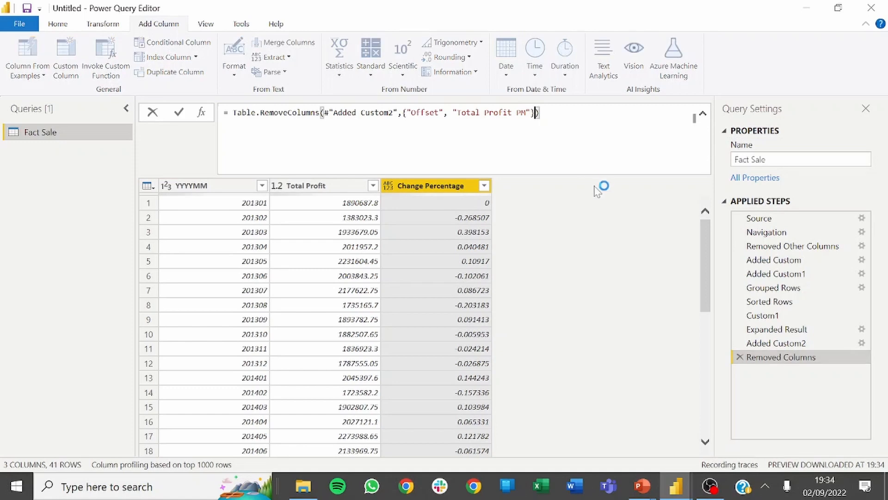
pyautogui.write(', ')
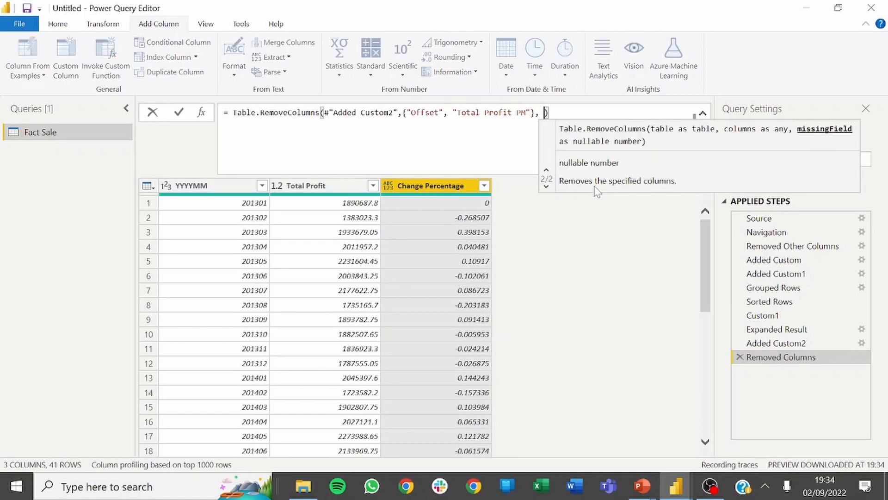
pyautogui.write('Percentage.Type')
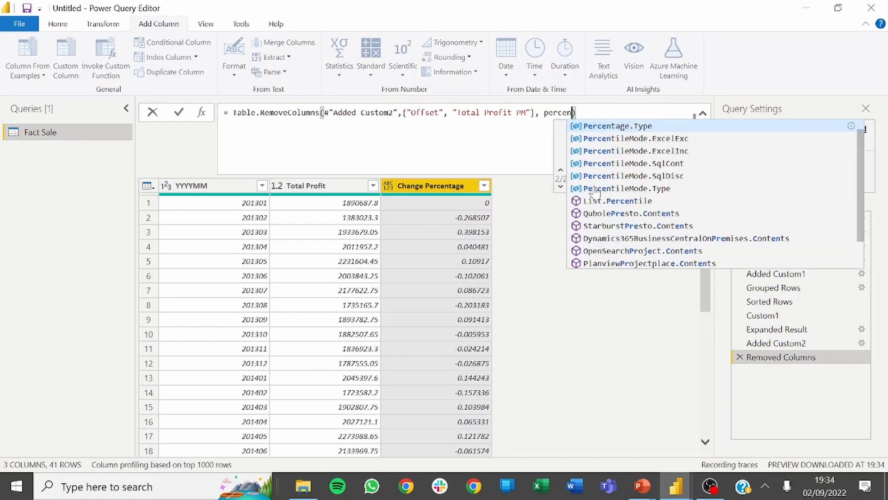
pyautogui.press('Return')
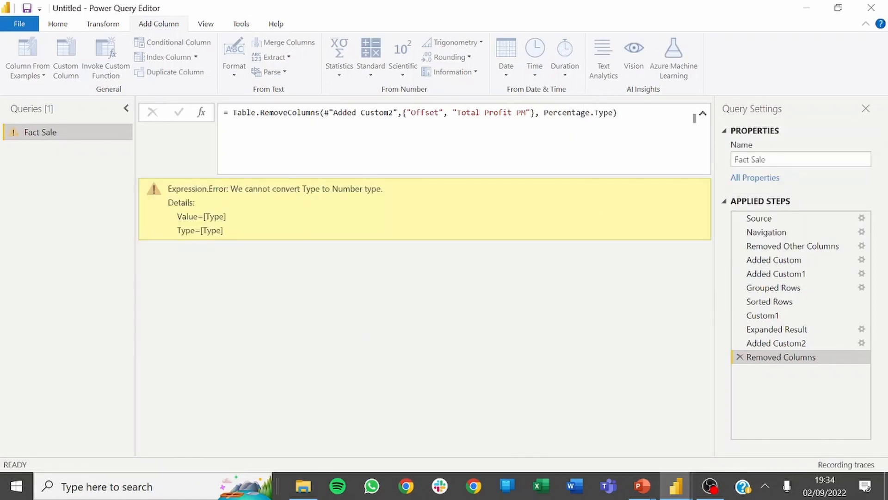
# Delete the Percentage.Type argument from the Removed Columns step's formula.
pyautogui.click(557, 112)
pyautogui.click(594, 112)
pyautogui.click(618, 113)
pyautogui.press('BackSpace')
pyautogui.press('BackSpace')
pyautogui.press('BackSpace')
pyautogui.press('BackSpace')
pyautogui.press('BackSpace')
pyautogui.press('BackSpace')
pyautogui.press('BackSpace')
pyautogui.press('BackSpace')
pyautogui.press('BackSpace')
pyautogui.press('BackSpace')
pyautogui.press('BackSpace')
pyautogui.press('BackSpace')
pyautogui.press('BackSpace')
pyautogui.press('BackSpace')
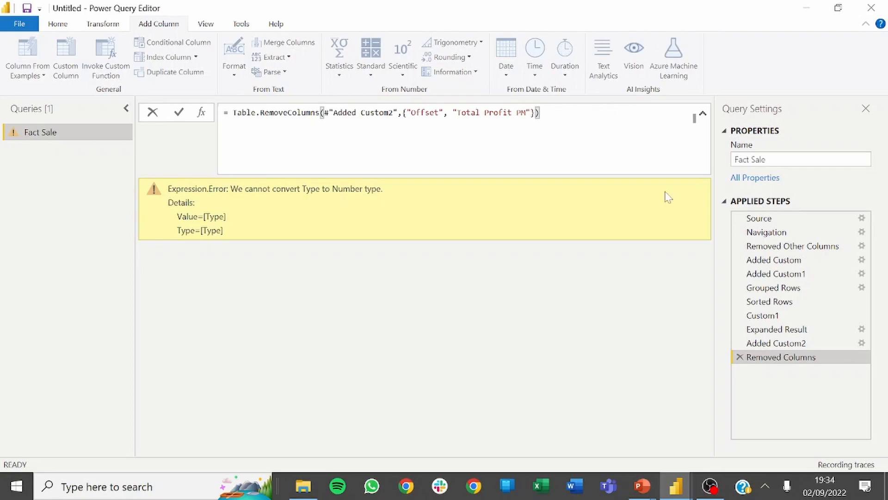
# Add Percentage.Type as the column type in the Added Custom2 formula and view the Removed Columns step.
pyautogui.click(787, 342)
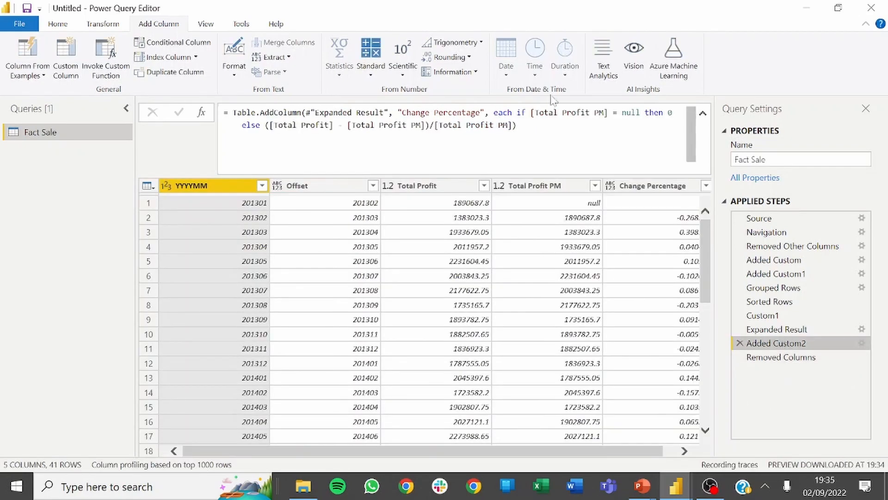
pyautogui.click(512, 125)
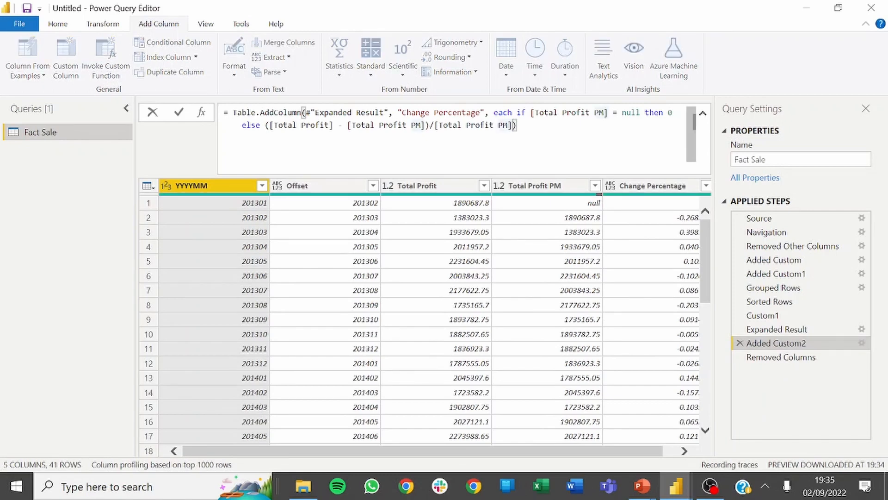
pyautogui.write(', ')
pyautogui.write('Percentage.Type')
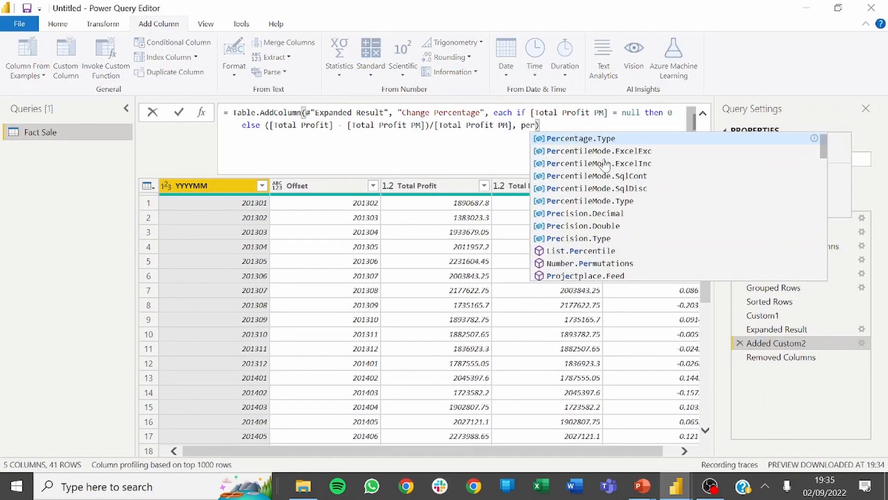
pyautogui.press('Return')
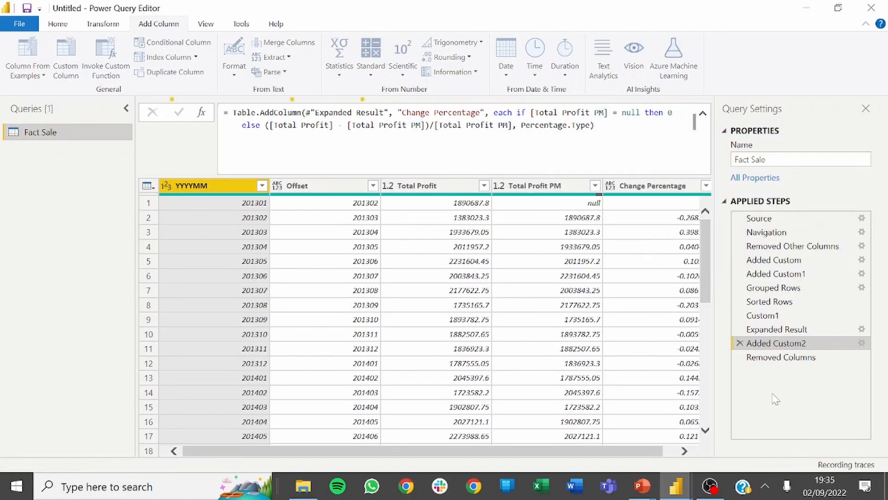
pyautogui.click(761, 361)
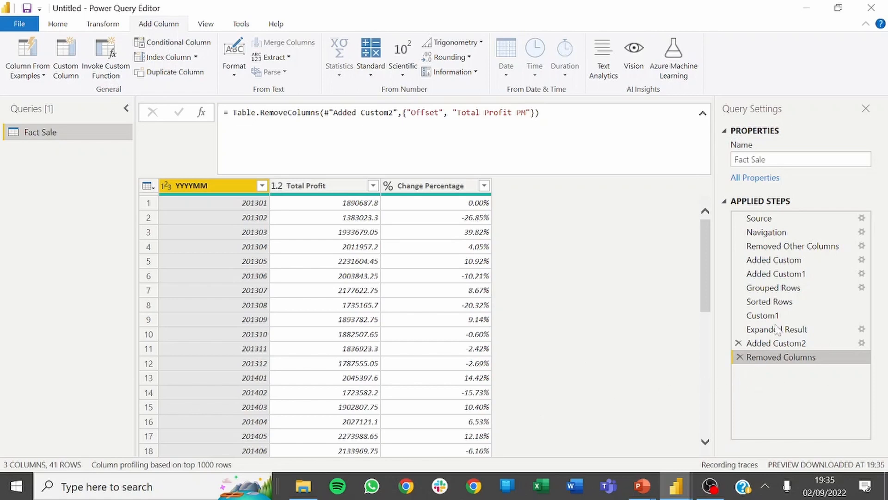
# In the Added Custom2 formula, replace the Percentage.Type column type with type number and apply the change.
pyautogui.click(763, 343)
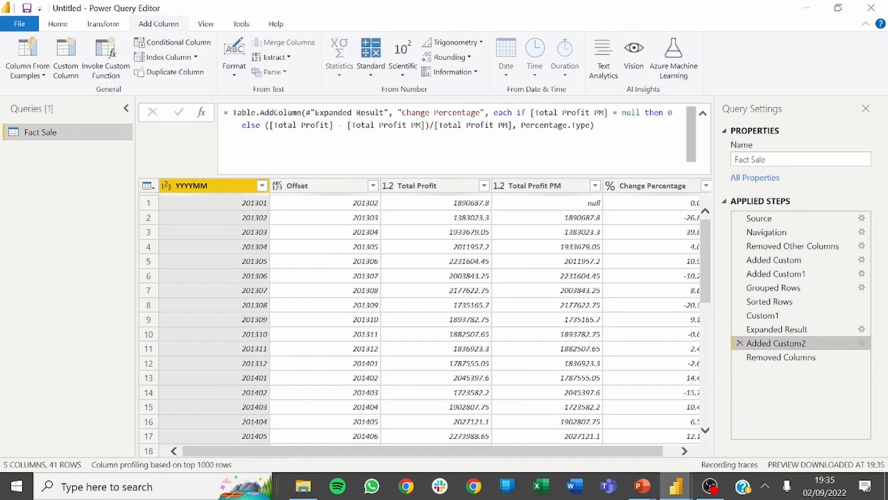
pyautogui.click(589, 126)
pyautogui.press('BackSpace')
pyautogui.press('BackSpace')
pyautogui.press('BackSpace')
pyautogui.press('BackSpace')
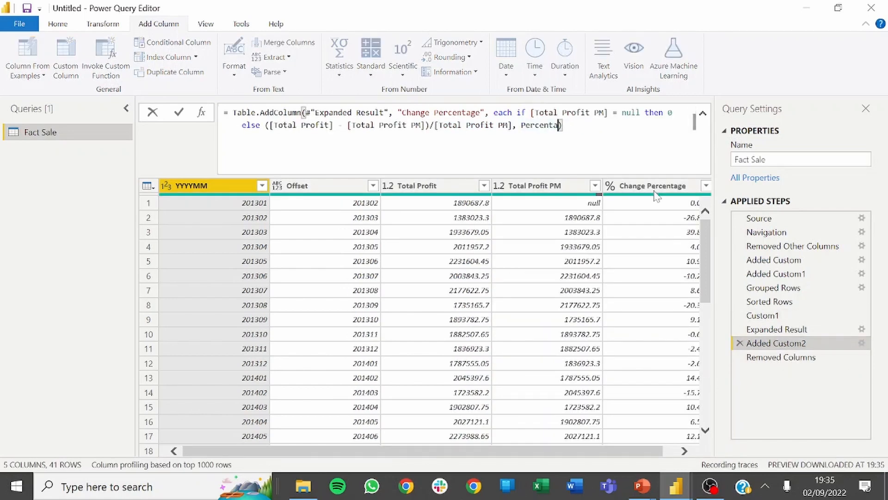
pyautogui.press('BackSpace')
pyautogui.press('BackSpace')
pyautogui.press('BackSpace')
pyautogui.press('BackSpace')
pyautogui.press('BackSpace')
pyautogui.press('BackSpace')
pyautogui.press('BackSpace')
pyautogui.press('BackSpace')
pyautogui.write('type ')
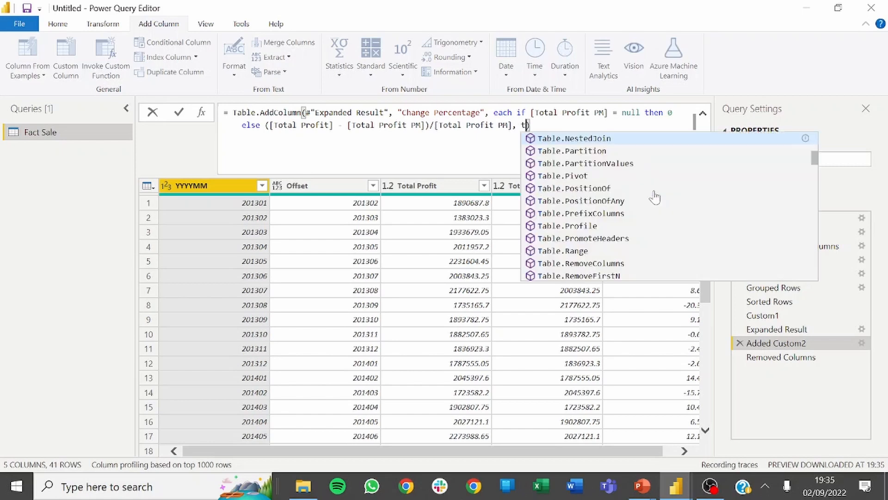
pyautogui.write('numb')
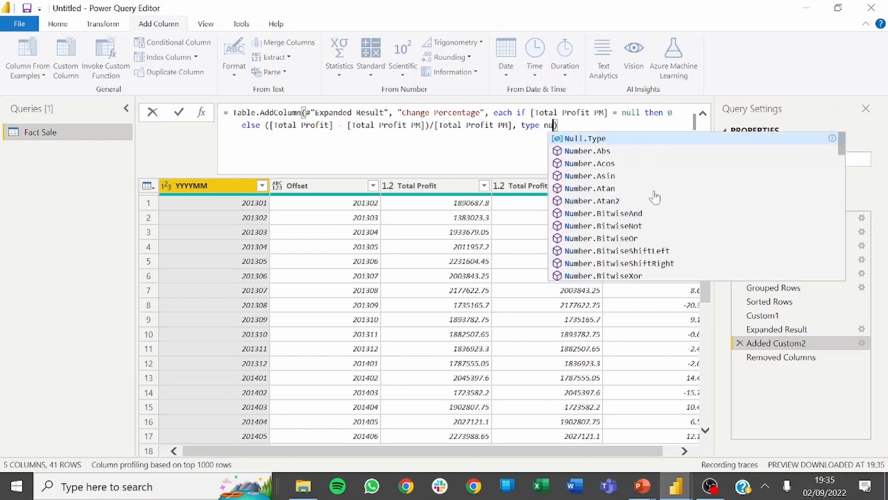
pyautogui.write('er')
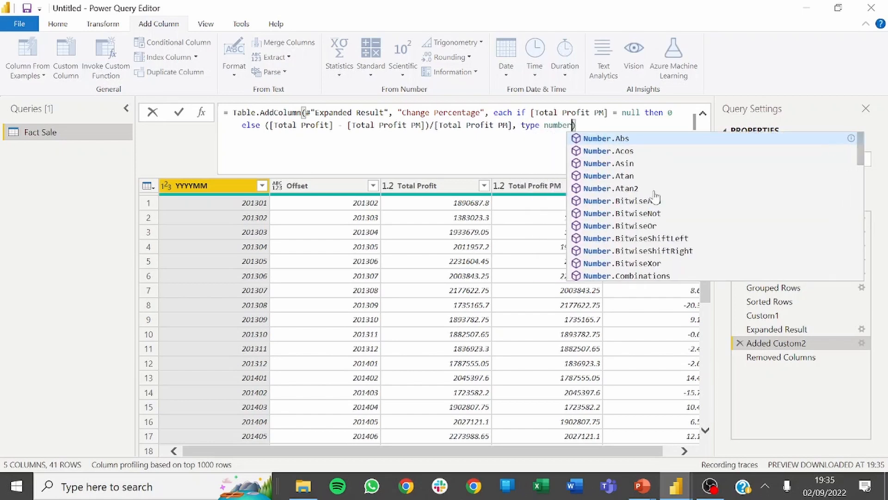
pyautogui.click(769, 386)
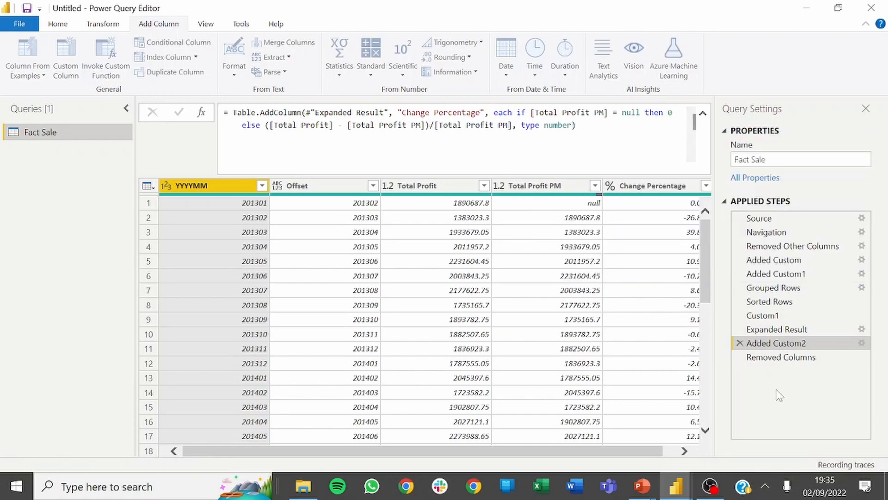
# Examine the monthly rows of the final table at the Removed Columns step, then switch to the PowerPoint slide show.
pyautogui.click(762, 356)
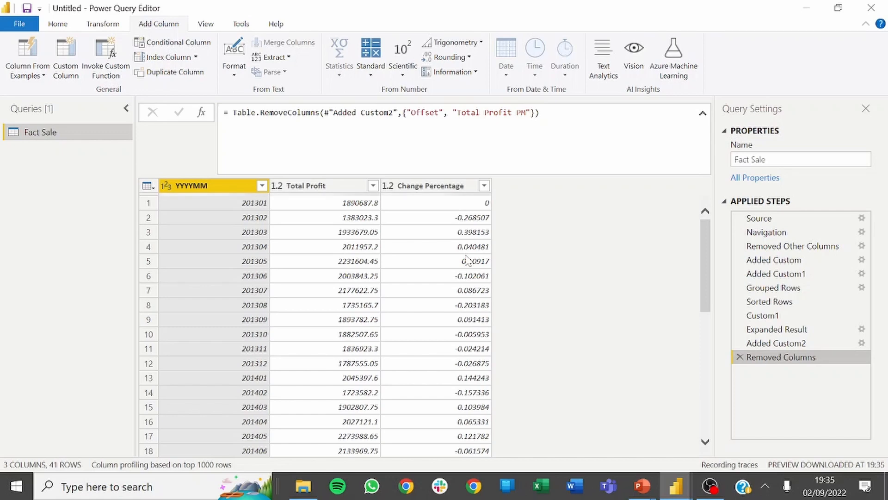
pyautogui.scroll(-8, 429, 258)
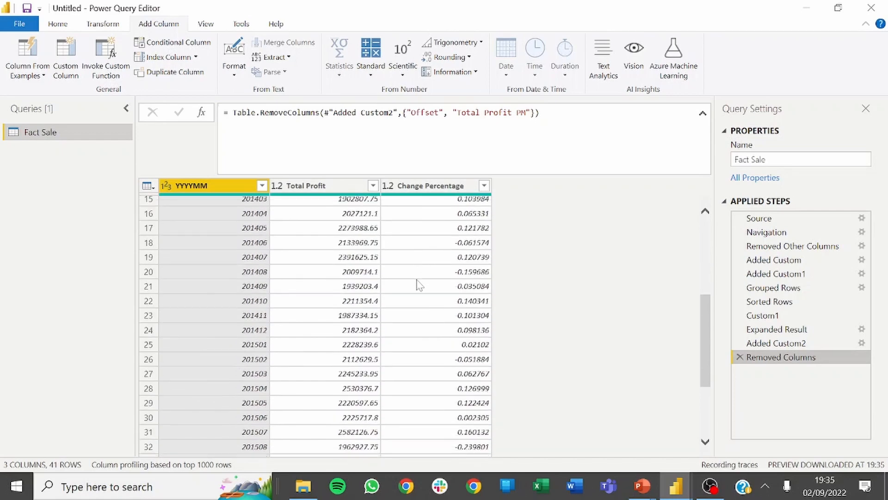
pyautogui.hotkey('alt', 'Tab')
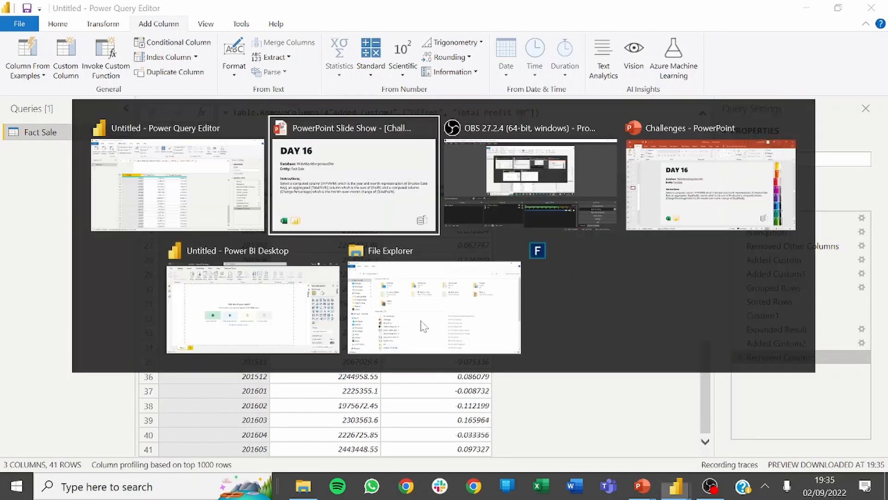